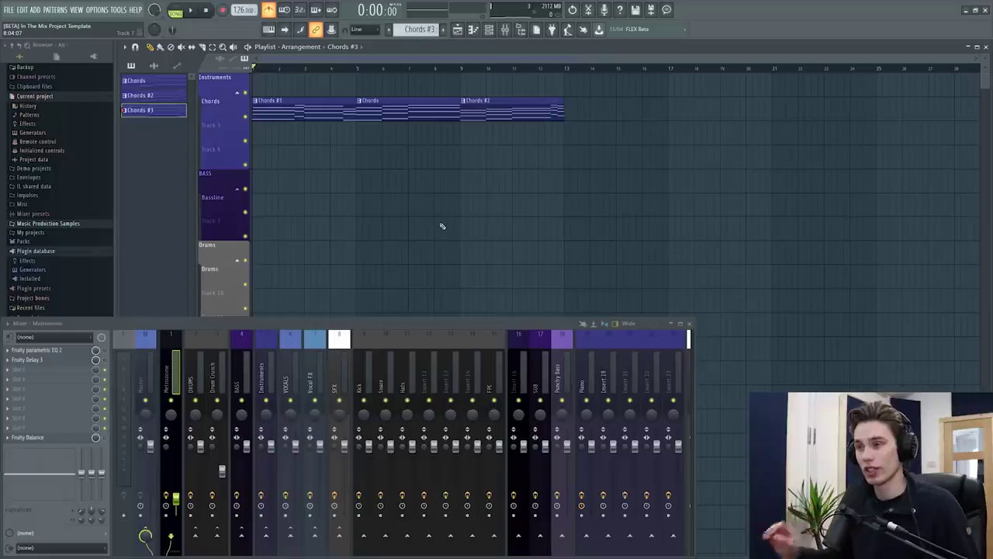
- Review the Chords #3 notes in the piano roll and play back the three chord clips in the playlist
{"action": "scroll", "coordinate": [282, 70], "scroll_direction": "up", "scroll_amount": 3}
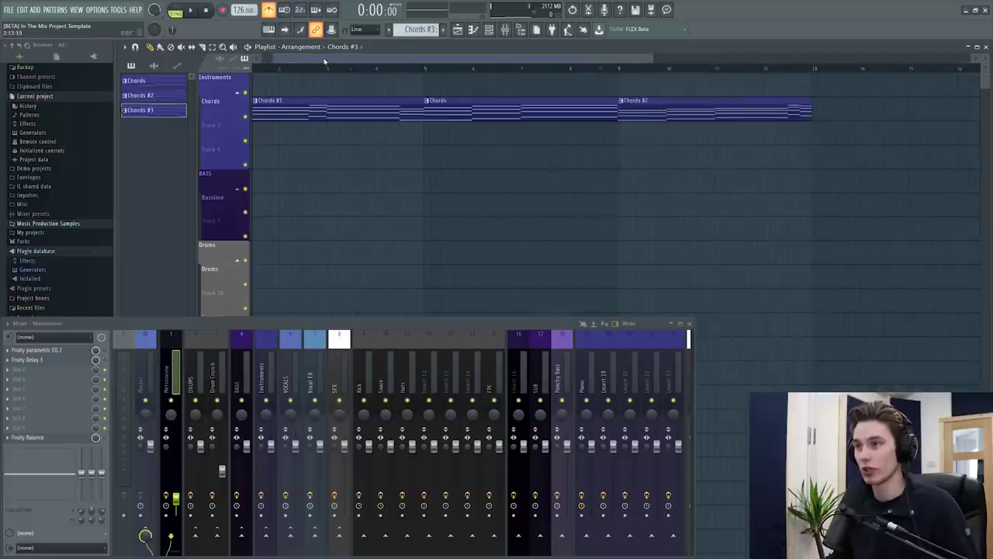
{"action": "double_click", "coordinate": [277, 108]}
{"action": "scroll", "coordinate": [291, 131], "scroll_direction": "up", "scroll_amount": 3}
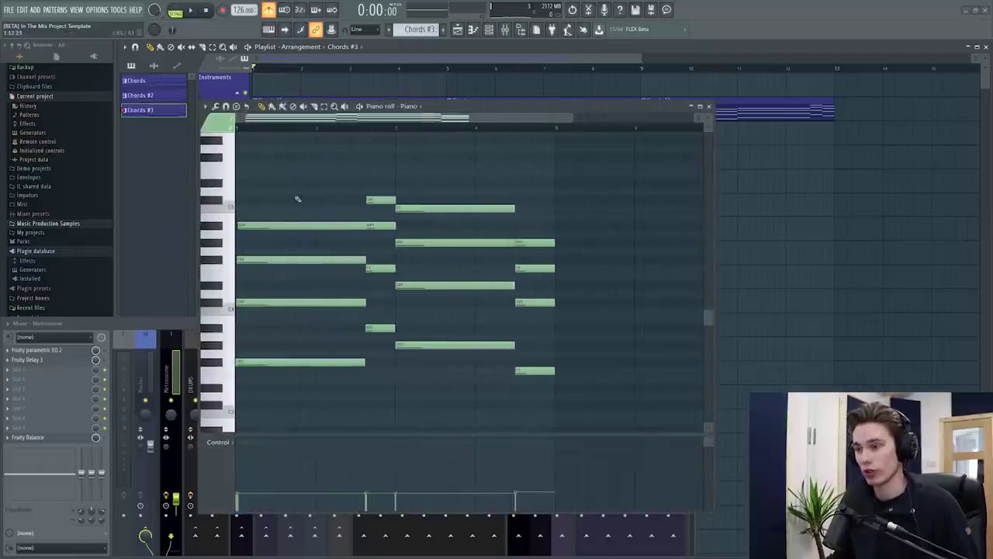
{"action": "key", "text": "space"}
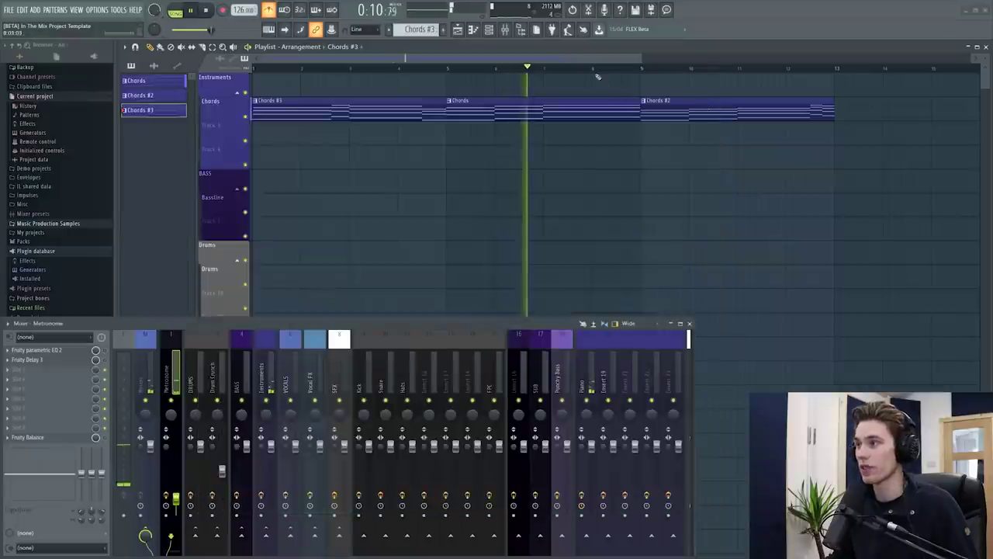
{"action": "scroll", "coordinate": [599, 75], "scroll_direction": "down", "scroll_amount": 3}
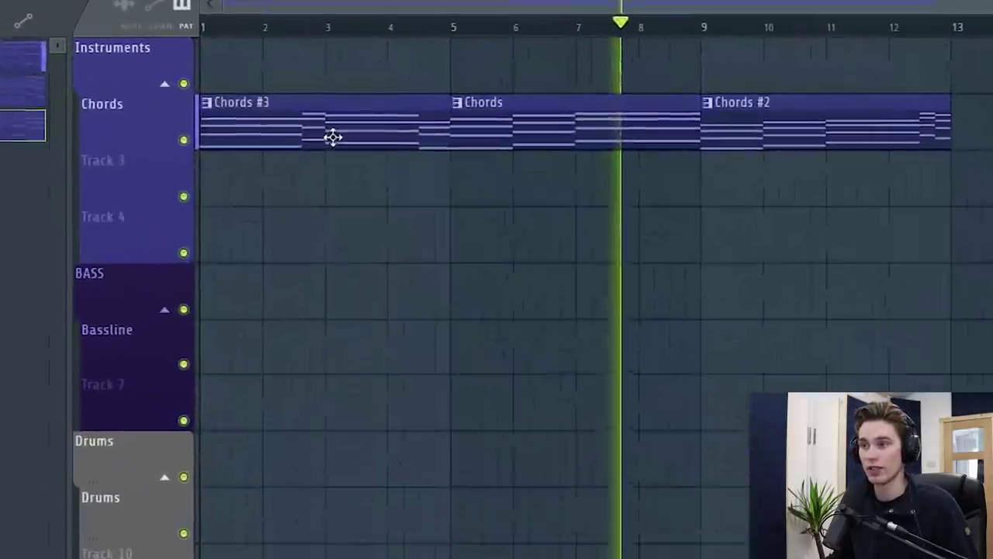
{"action": "key", "text": "space"}
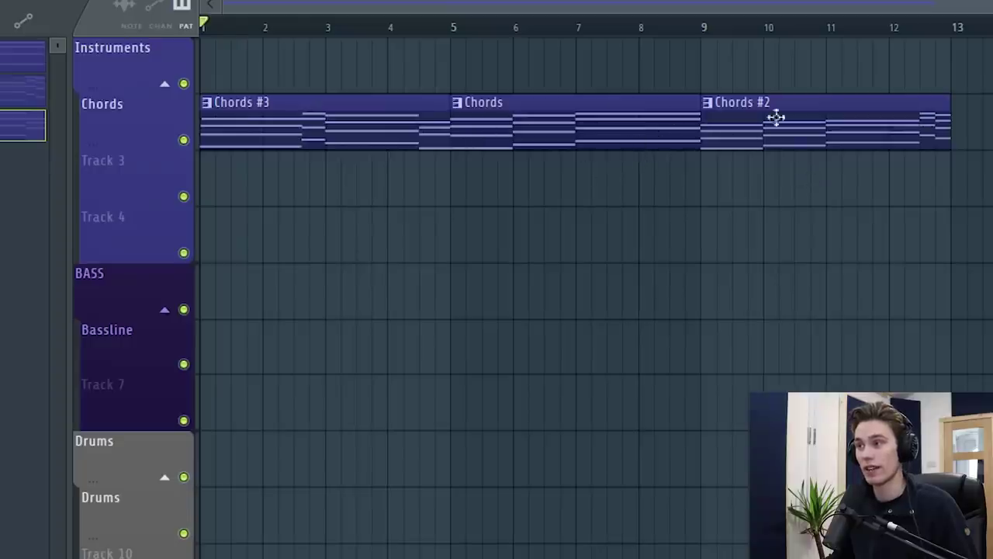
{"action": "left_click", "coordinate": [858, 28]}
{"action": "left_click", "coordinate": [892, 30]}
{"action": "key", "text": "space"}
{"action": "key", "text": "space"}
- Move the three chord clips along the Chords track so that they start at bar 5
{"action": "key", "text": "ctrl+z"}
{"action": "left_click_drag", "start_coordinate": [346, 108], "coordinate": [429, 109]}
{"action": "scroll", "coordinate": [417, 72], "scroll_direction": "down", "scroll_amount": 1}
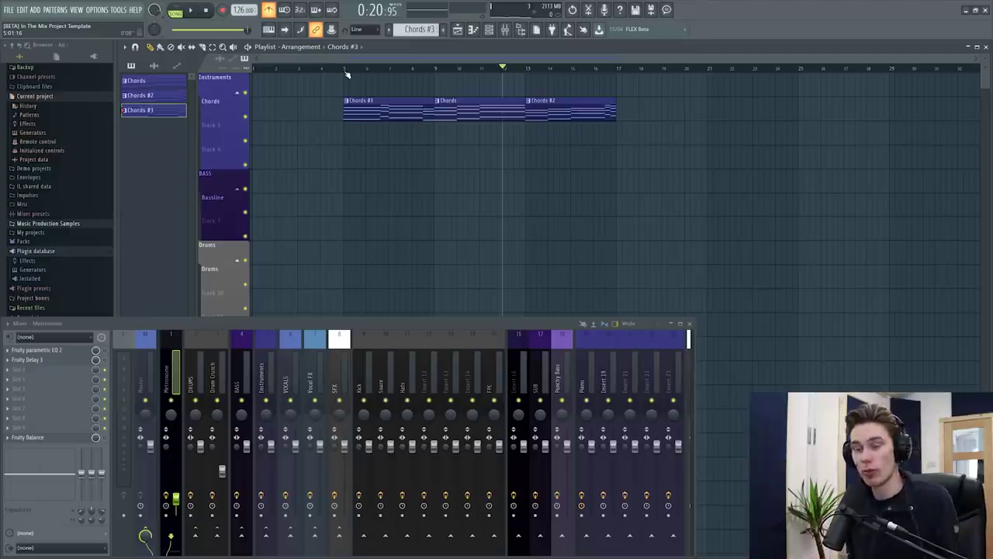
- Add a time marker named Intro at bar 5 of the playlist
{"action": "scroll", "coordinate": [347, 74], "scroll_direction": "up", "scroll_amount": 3}
{"action": "left_click_drag", "start_coordinate": [347, 73], "coordinate": [377, 75]}
{"action": "left_click", "coordinate": [373, 73]}
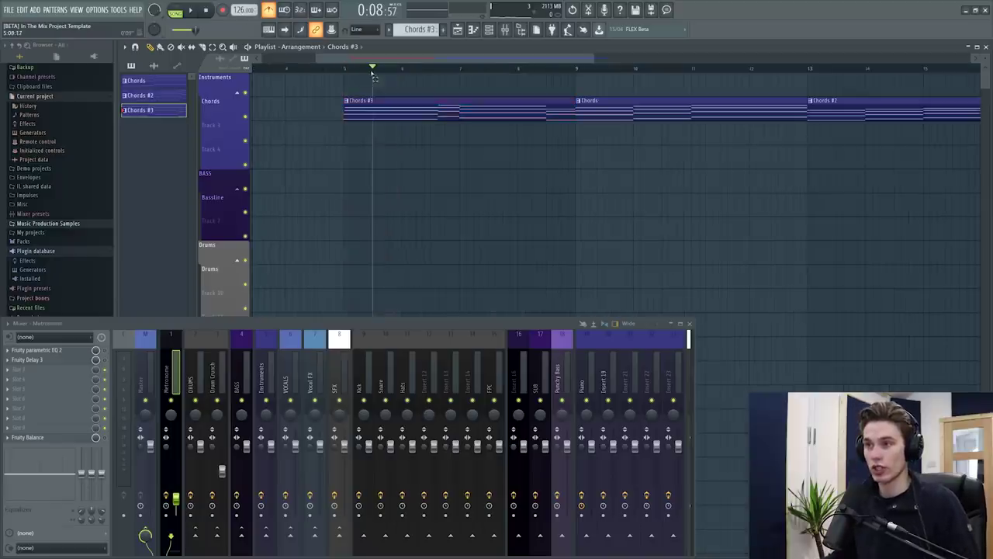
{"action": "left_click_drag", "start_coordinate": [347, 72], "coordinate": [403, 76]}
{"action": "key", "text": "alt+t"}
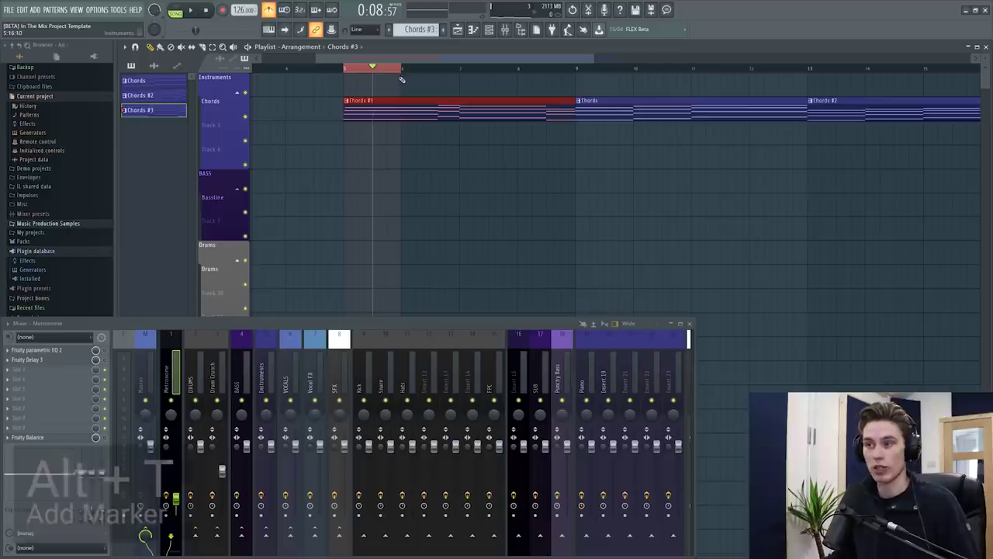
{"action": "type", "text": "Intr"}
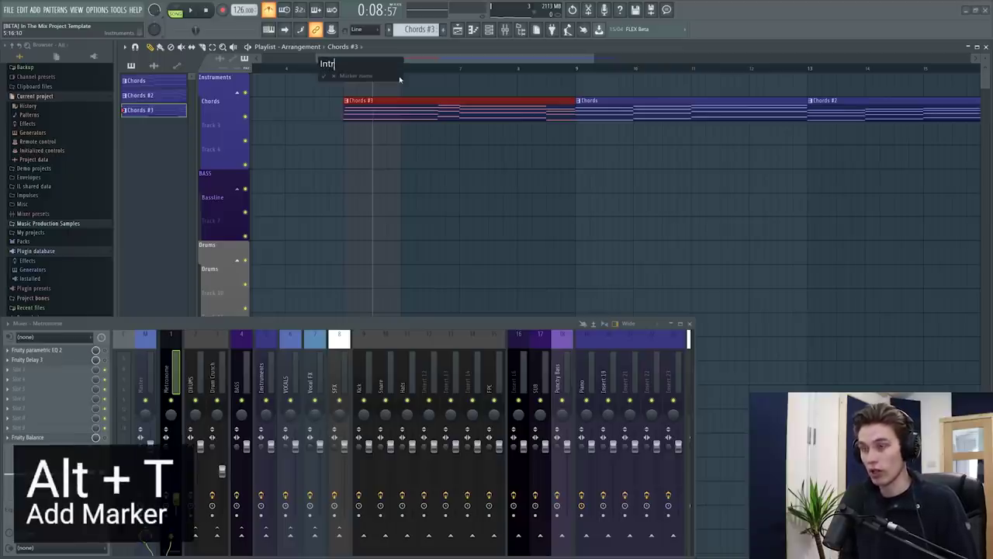
{"action": "type", "text": "o"}
{"action": "key", "text": "Return"}
- Add a time marker named Verse 1 at bar 9, where the Chords clip begins
{"action": "scroll", "coordinate": [403, 80], "scroll_direction": "down", "scroll_amount": 3}
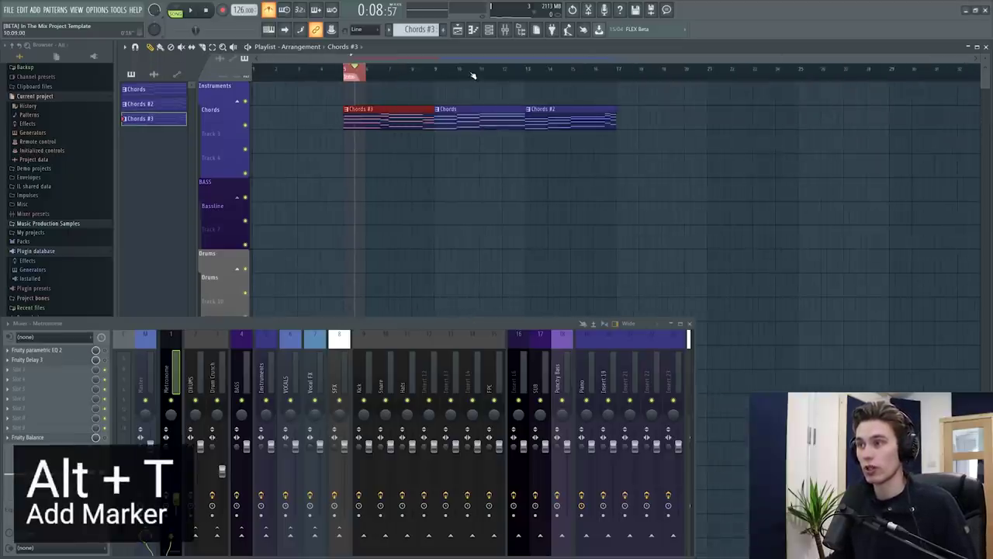
{"action": "left_click_drag", "start_coordinate": [435, 71], "coordinate": [490, 72]}
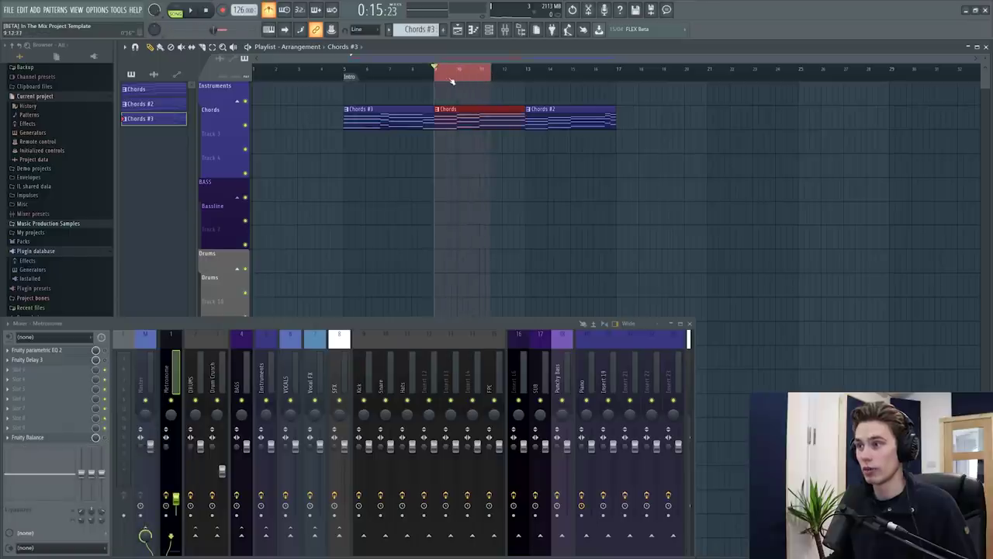
{"action": "key", "text": "alt+t"}
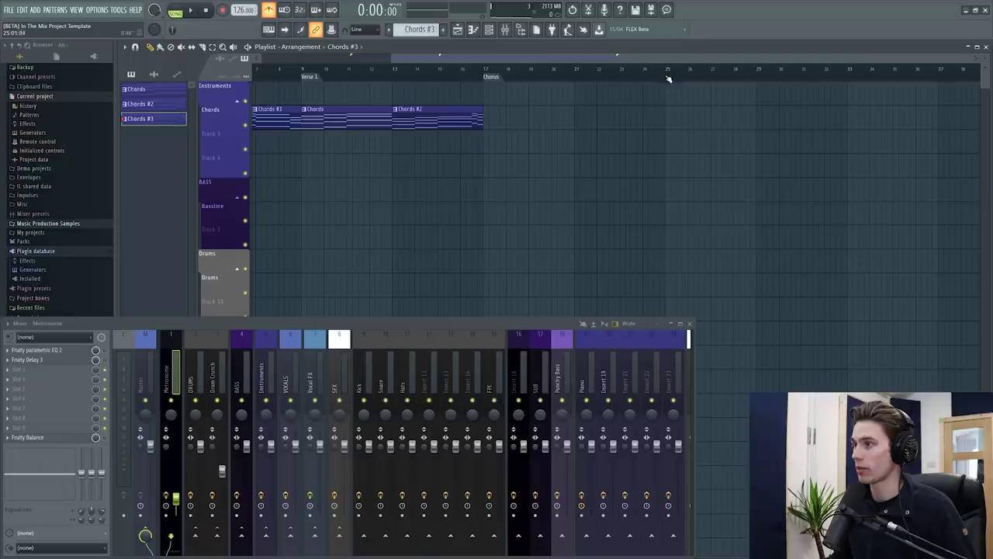
- Add time markers named Verse 2 at bar 25 and Bridge at bar 33
{"action": "left_click_drag", "start_coordinate": [667, 77], "coordinate": [686, 79]}
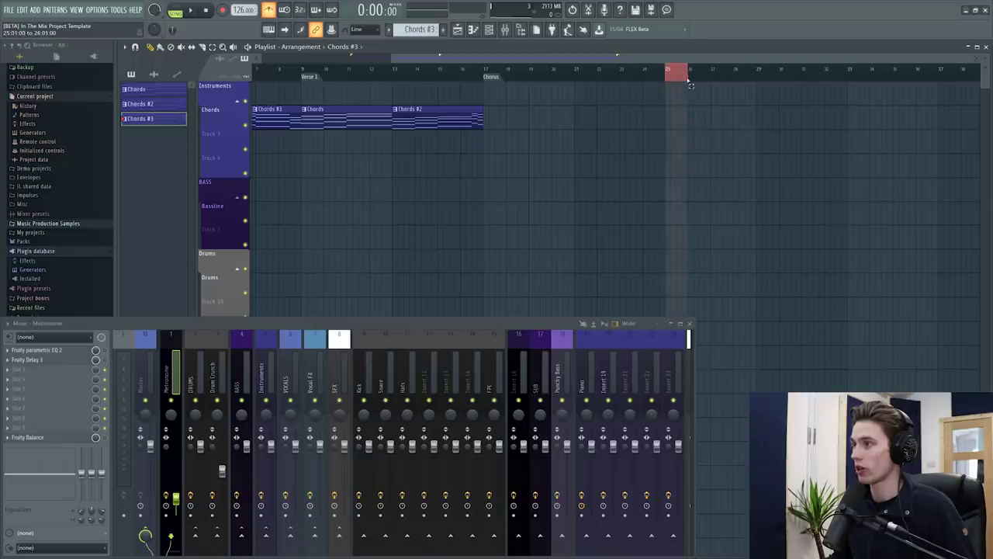
{"action": "key", "text": "alt+t"}
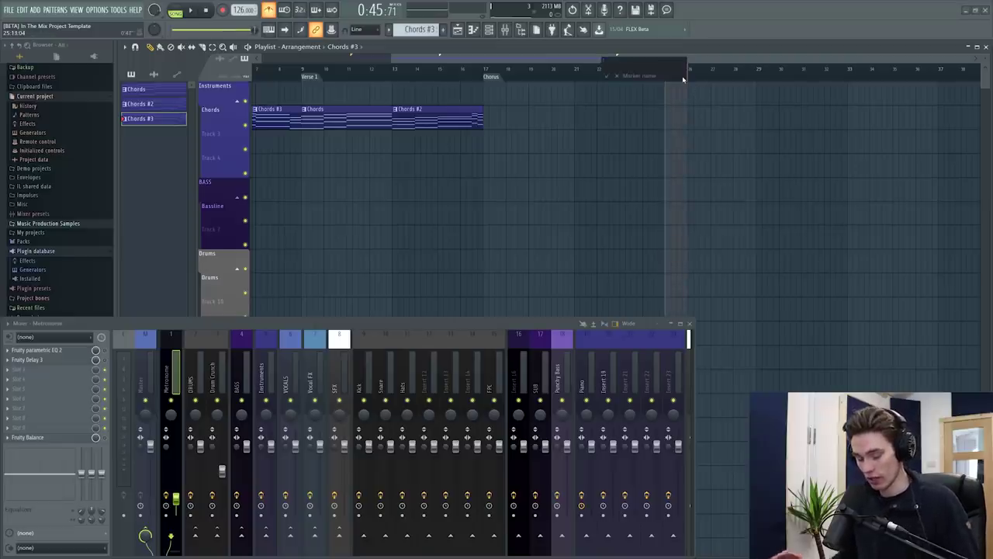
{"action": "key", "text": "Return"}
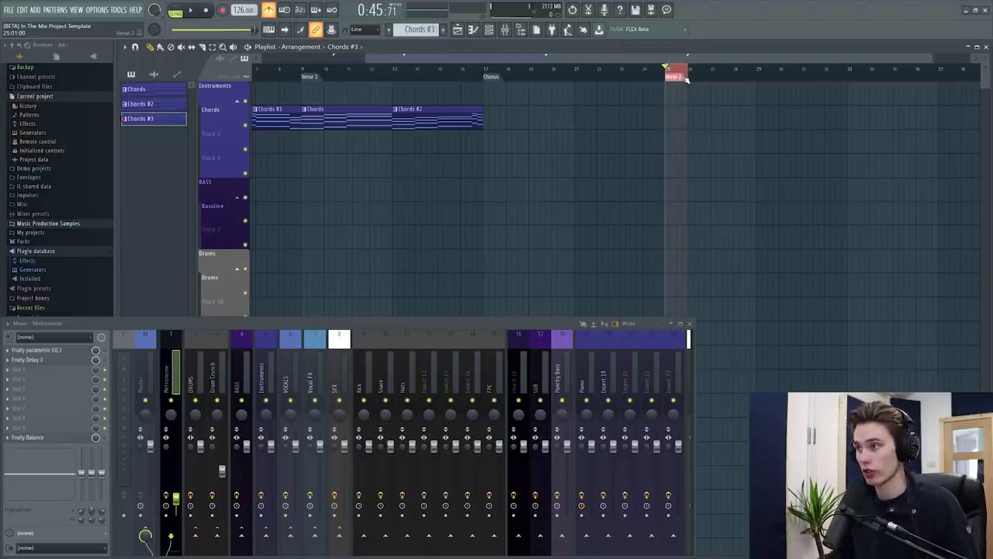
{"action": "scroll", "coordinate": [686, 80], "scroll_direction": "down", "scroll_amount": 1}
{"action": "left_click", "coordinate": [692, 68], "text": "ctrl"}
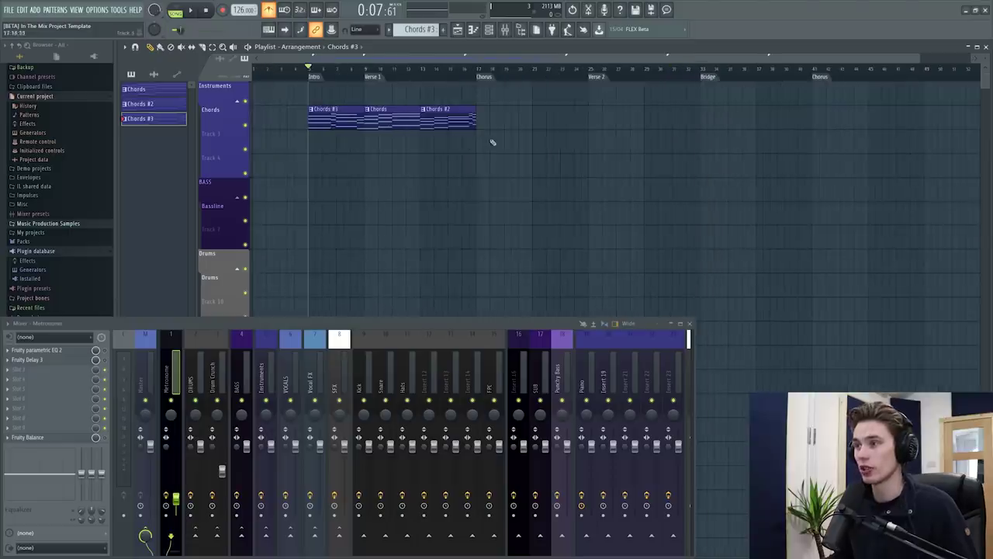
- Move the Chords and Chords #2 clips to the Bridge at bar 33 and duplicate the Intro's Chords #3 clip six times up to them
{"action": "left_click_drag", "start_coordinate": [488, 147], "coordinate": [719, 120]}
{"action": "left_click", "coordinate": [315, 114]}
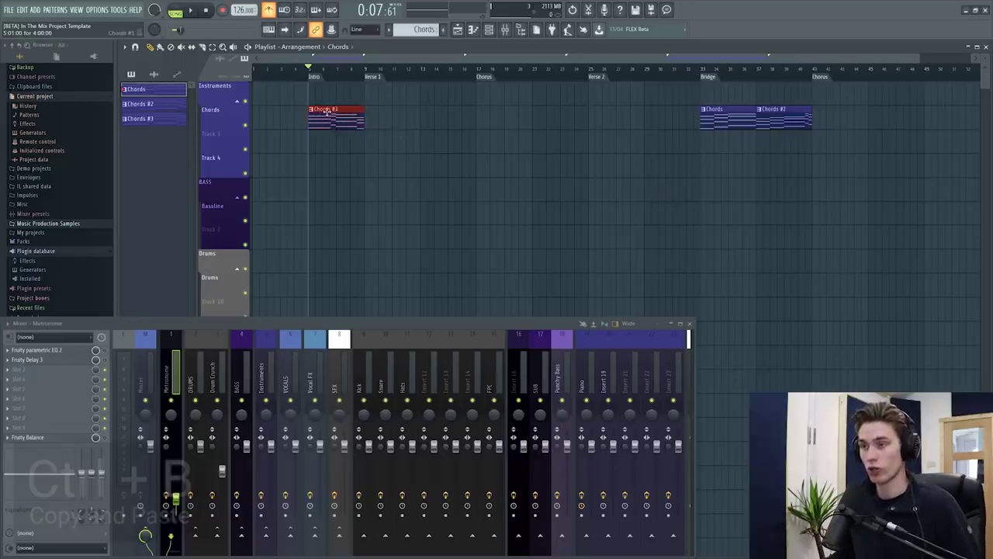
{"action": "key", "text": "ctrl+b"}
{"action": "key", "text": "ctrl+b"}
{"action": "key", "text": "ctrl+b"}
{"action": "key", "text": "ctrl+b"}
{"action": "key", "text": "ctrl+b"}
{"action": "key", "text": "ctrl+b"}
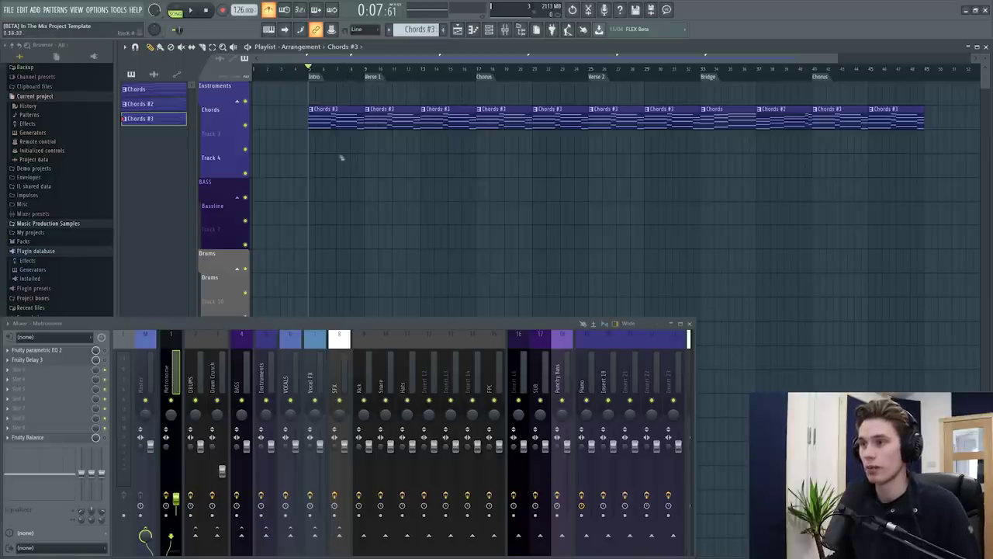
- Play the song with the metronome off and filter the channel rack to the Instruments group
{"action": "scroll", "coordinate": [349, 71], "scroll_direction": "up", "scroll_amount": 3}
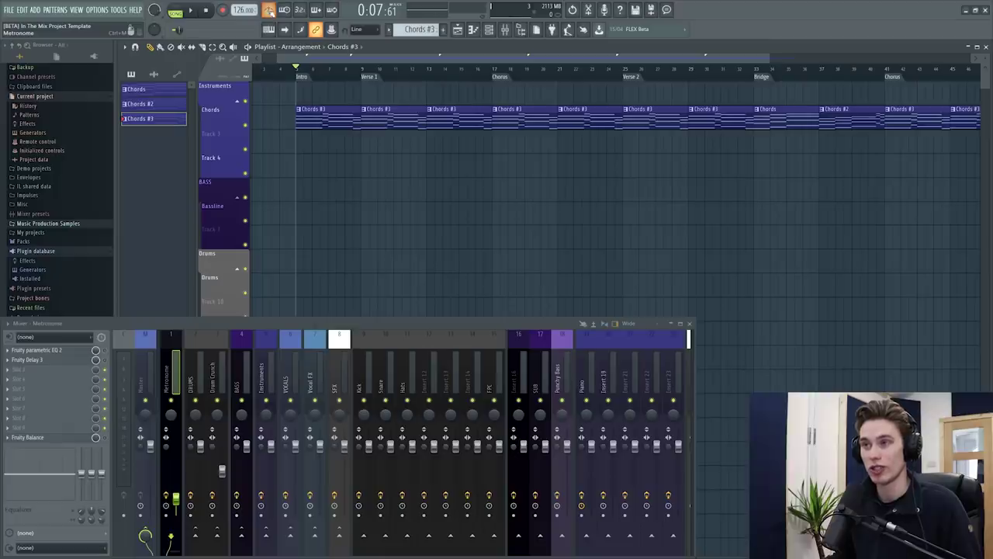
{"action": "key", "text": "space"}
{"action": "left_click", "coordinate": [488, 30]}
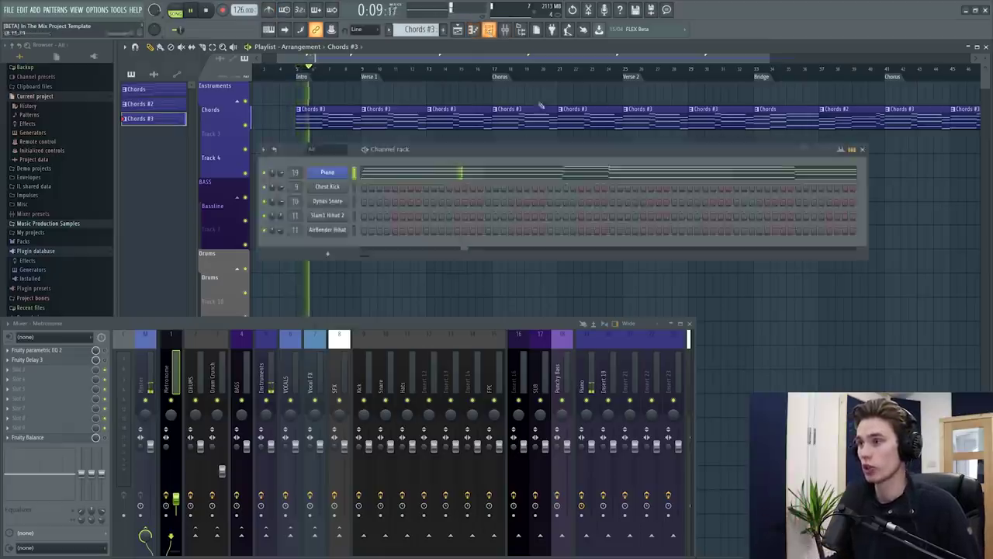
{"action": "left_click", "coordinate": [312, 149]}
{"action": "left_click", "coordinate": [335, 188]}
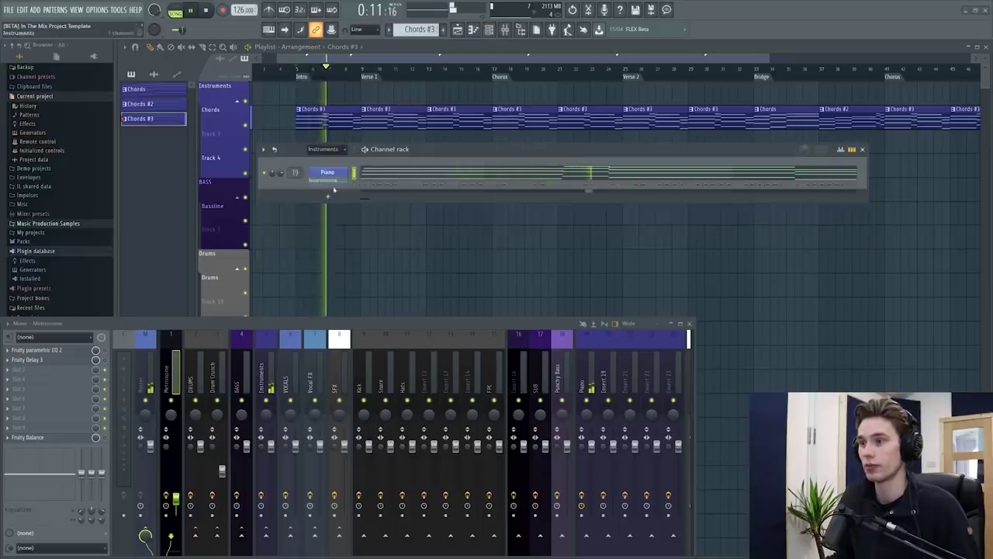
- Add a Serum synth as a new instrument channel and stop playback
{"action": "left_click", "coordinate": [327, 195]}
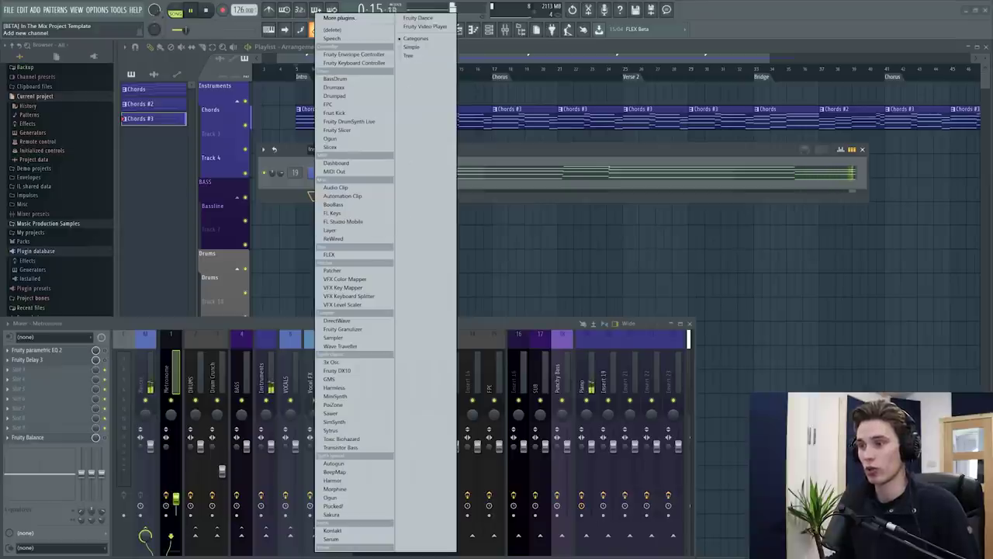
{"action": "left_click", "coordinate": [339, 17]}
{"action": "type", "text": "se"}
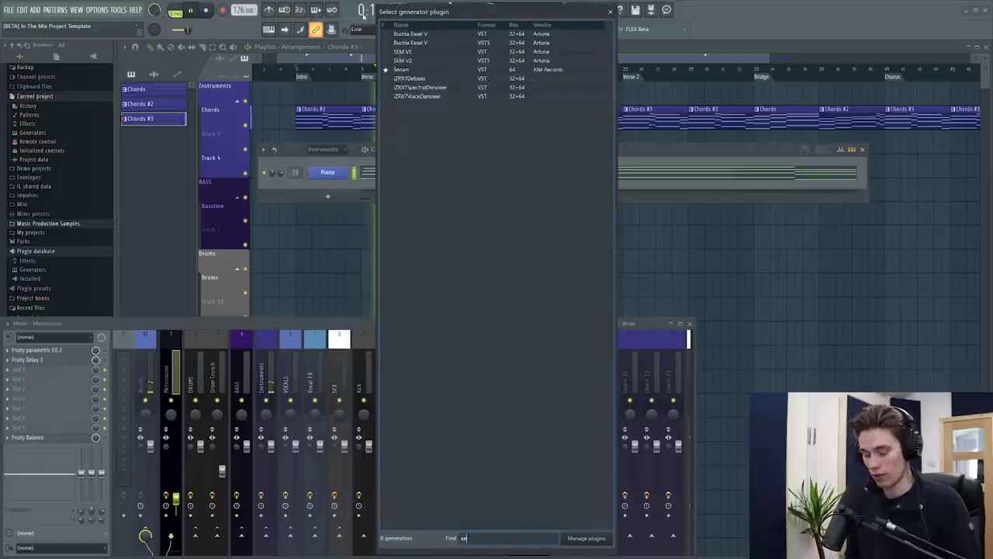
{"action": "type", "text": "rum"}
{"action": "double_click", "coordinate": [401, 34]}
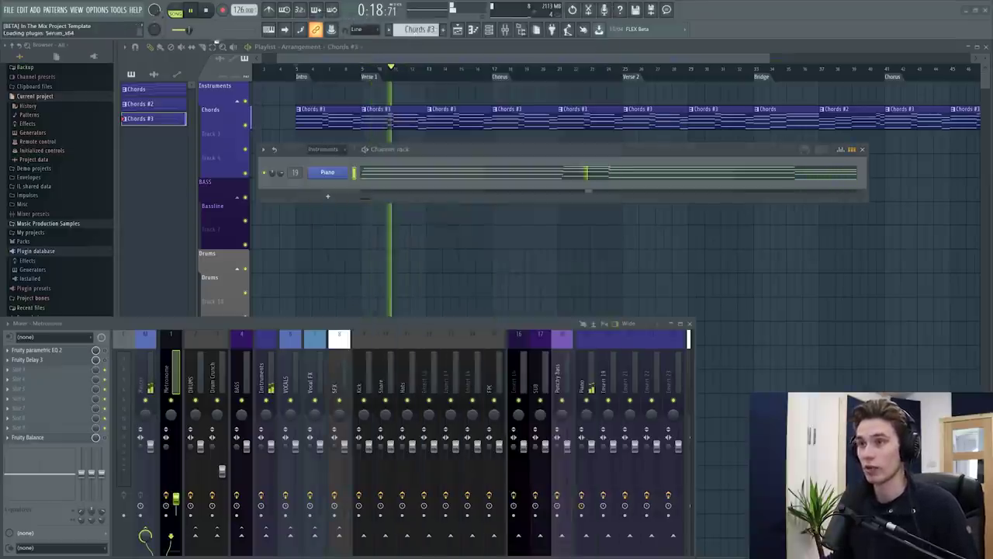
{"action": "left_click", "coordinate": [206, 10]}
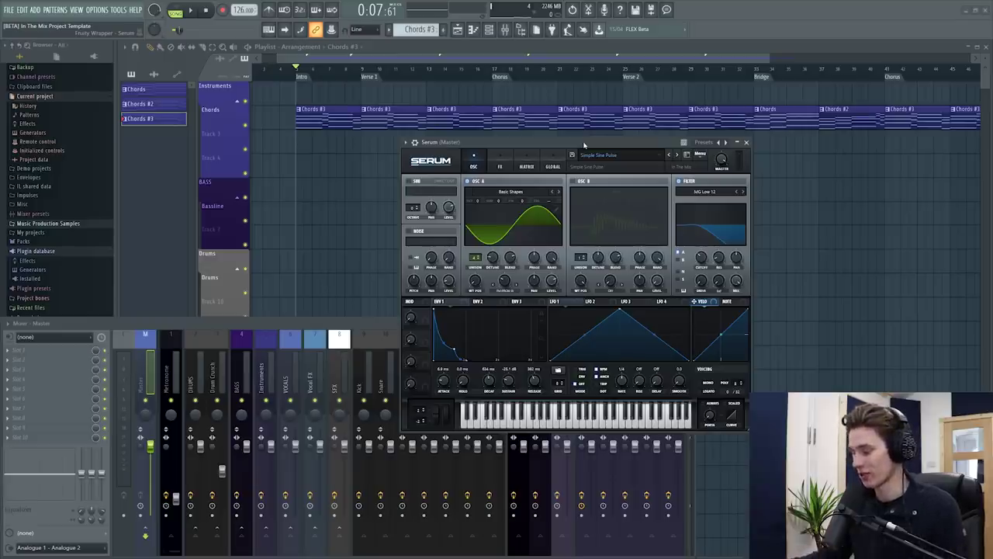
{"action": "left_click_drag", "start_coordinate": [588, 146], "coordinate": [573, 148]}
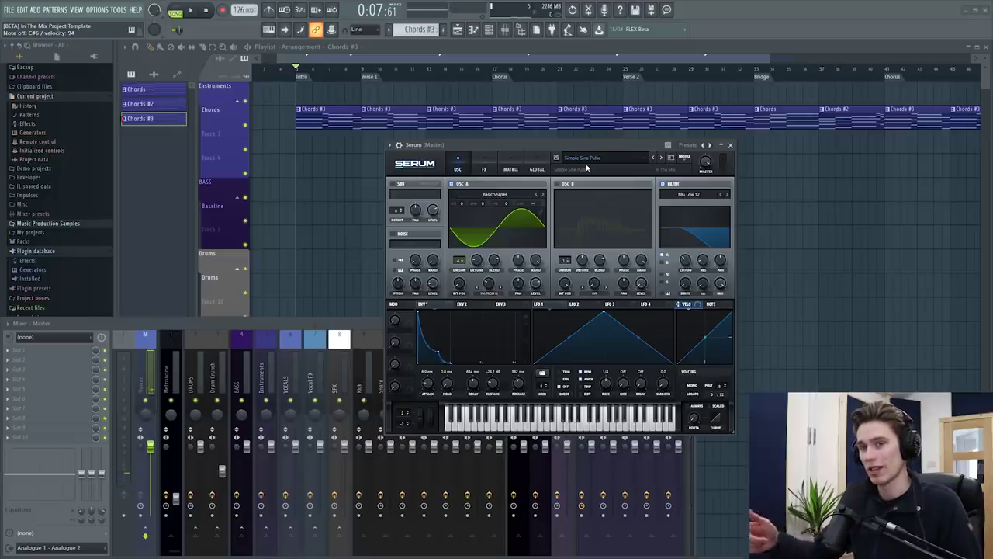
- Turn the metronome on and try out notes on Serum while the chords play from the Intro, stopping playback when done
{"action": "scroll", "coordinate": [326, 161], "scroll_direction": "up", "scroll_amount": 2}
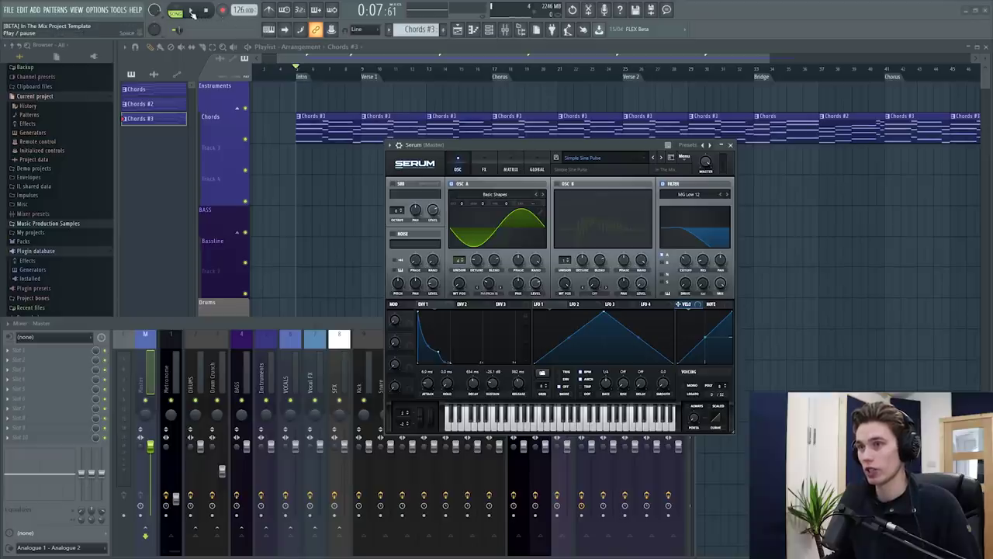
{"action": "left_click", "coordinate": [269, 10]}
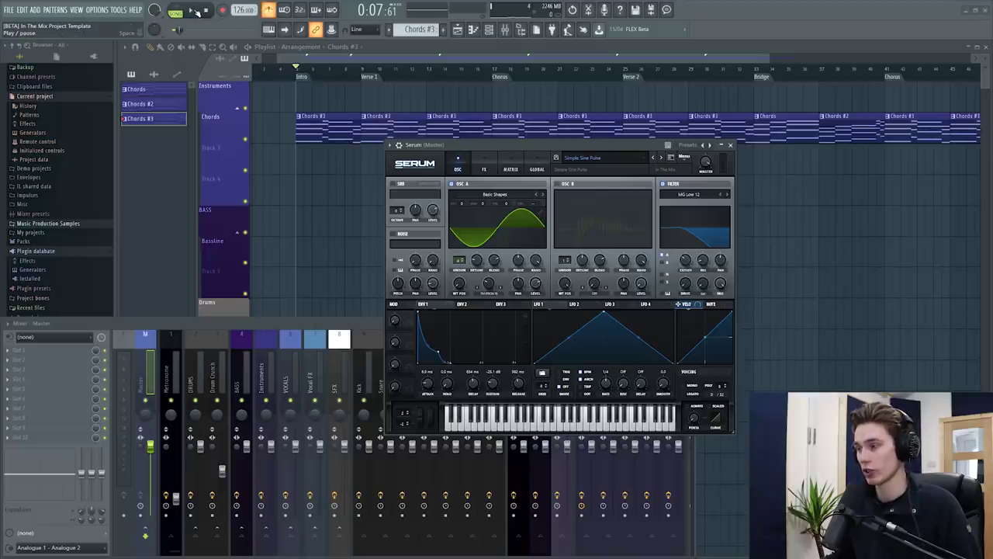
{"action": "left_click", "coordinate": [193, 11]}
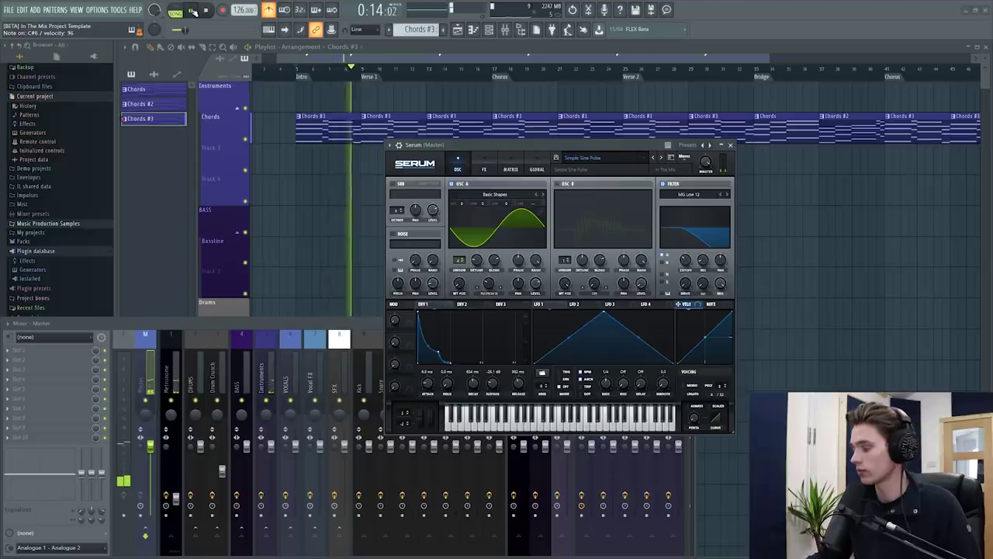
{"action": "key", "text": "space"}
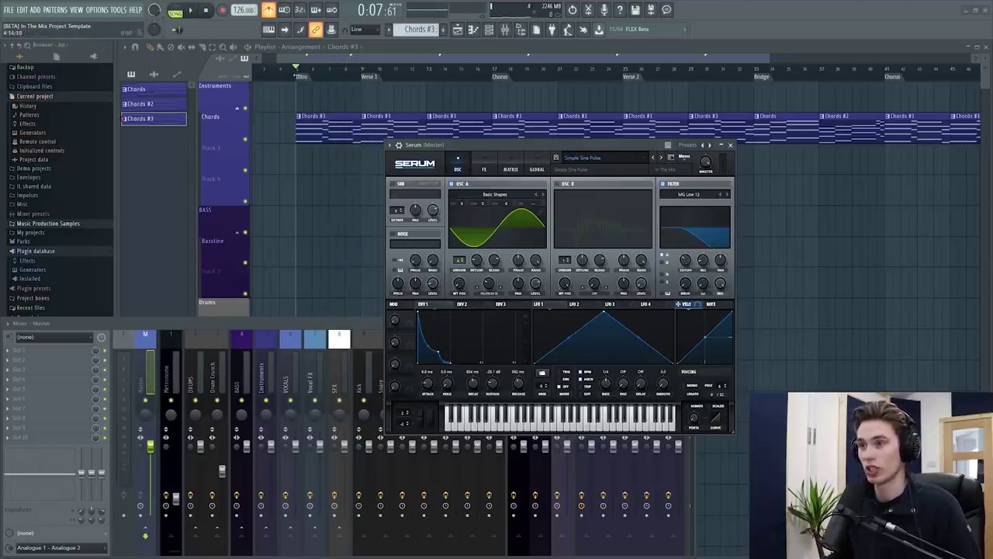
- Create a pattern named Sine Pulse, place it on Track 3 at the Intro, and auto-name that track's clips
{"action": "key", "text": "F4"}
{"action": "type", "text": "Sine Pulse"}
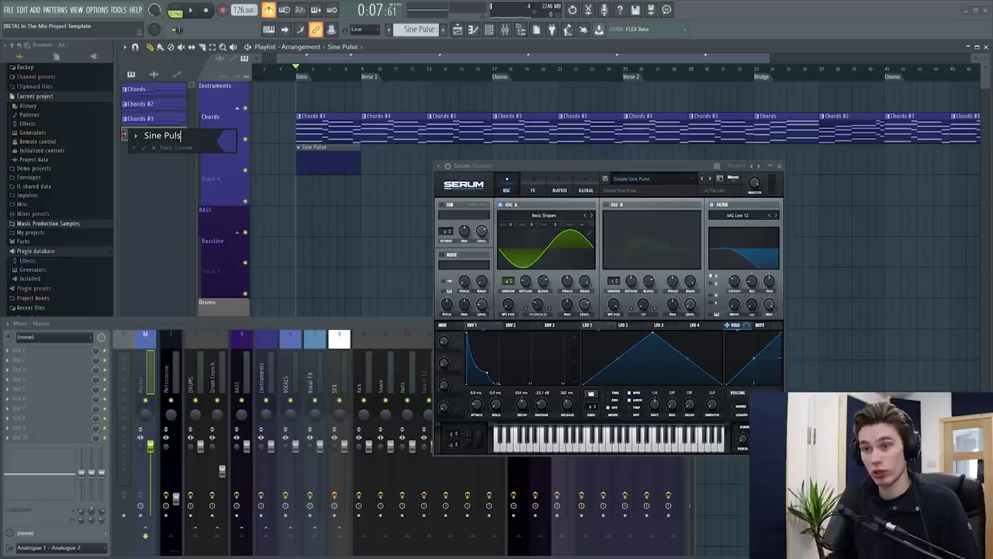
{"action": "key", "text": "Return"}
{"action": "right_click", "coordinate": [235, 154]}
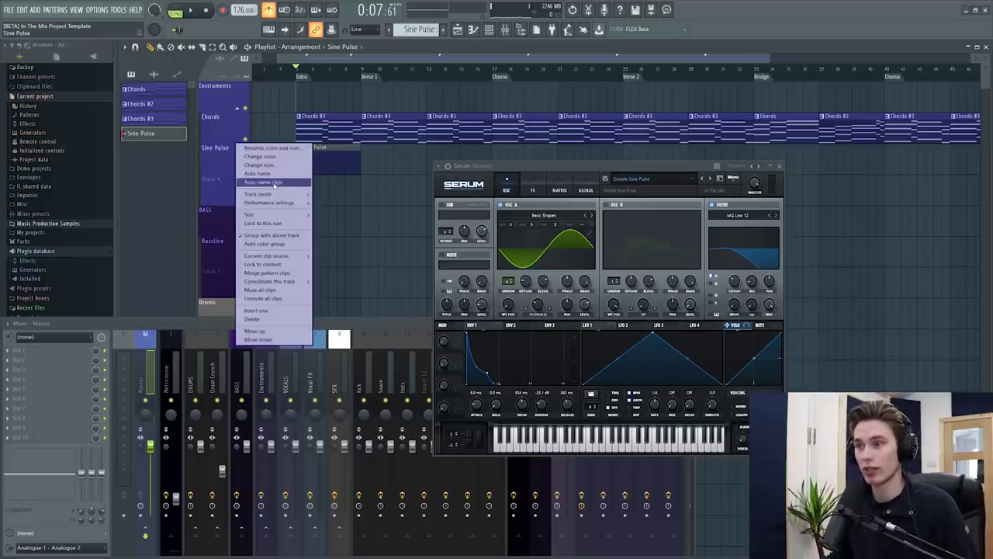
{"action": "left_click", "coordinate": [261, 182]}
- Close the Serum window and arm recording for notes and automation
{"action": "left_click_drag", "start_coordinate": [692, 167], "coordinate": [705, 175]}
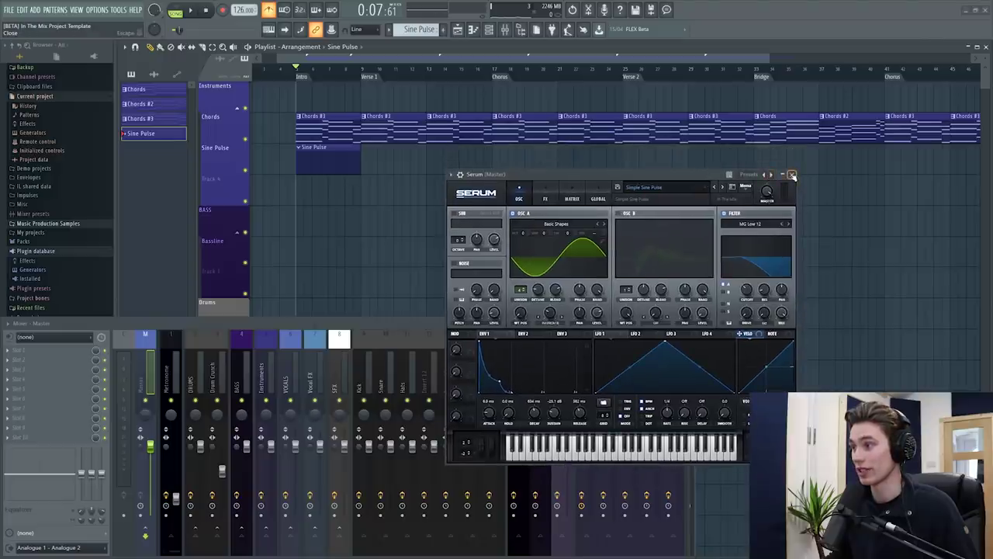
{"action": "left_click", "coordinate": [792, 174]}
{"action": "left_click", "coordinate": [223, 10]}
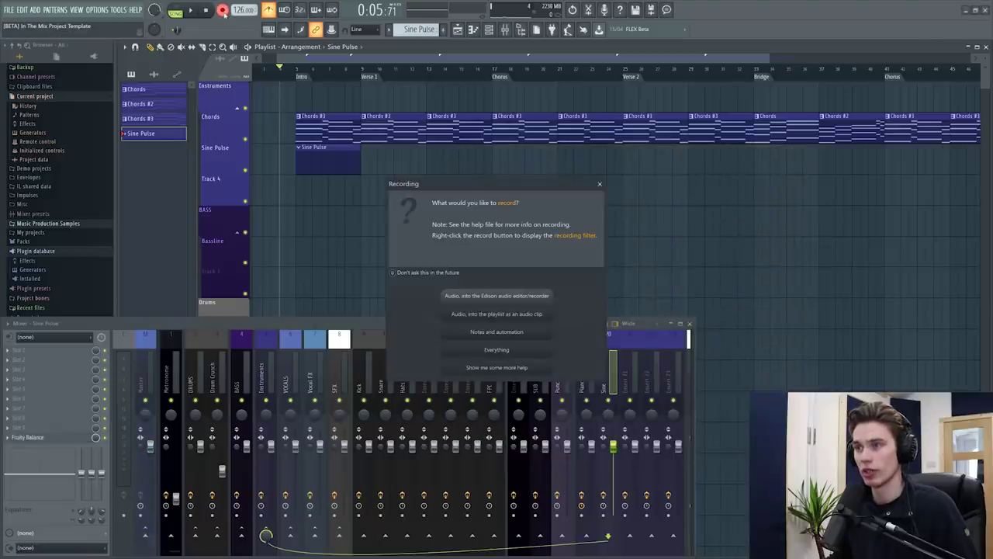
{"action": "left_click", "coordinate": [512, 332]}
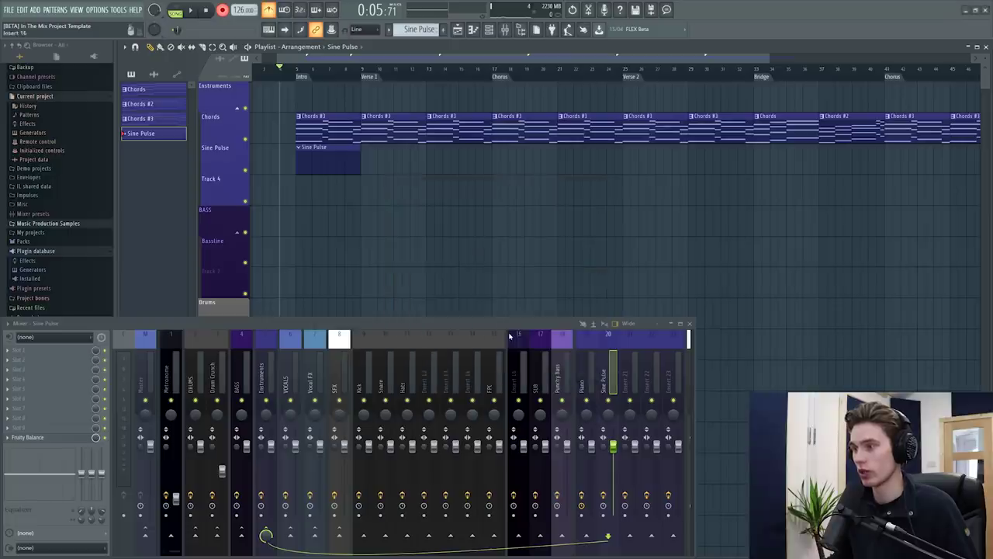
- Record the Sine Pulse notes into the Intro clip and repeat the clip along its track to the end of the last Chorus
{"action": "left_click", "coordinate": [195, 11]}
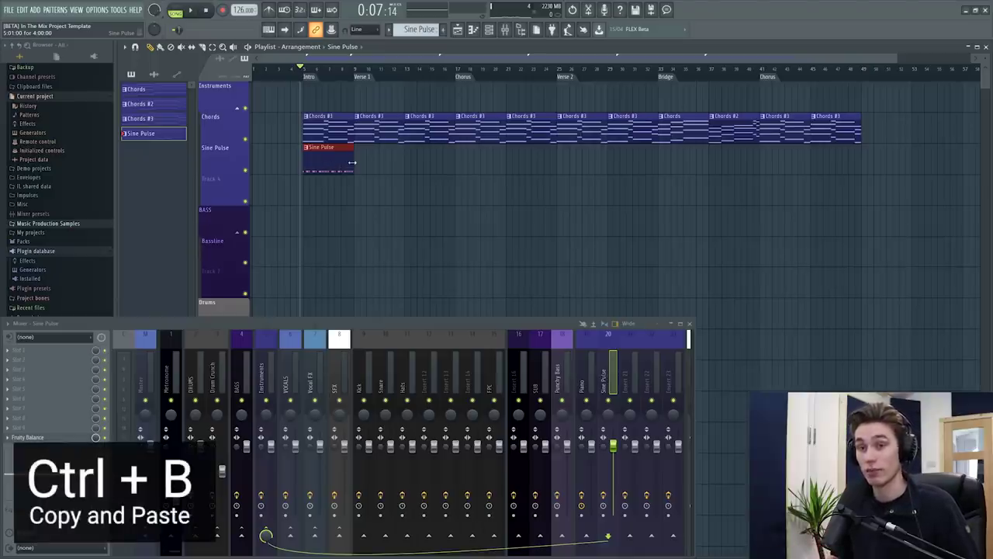
{"action": "key", "text": "ctrl+b"}
{"action": "key", "text": "ctrl+b"}
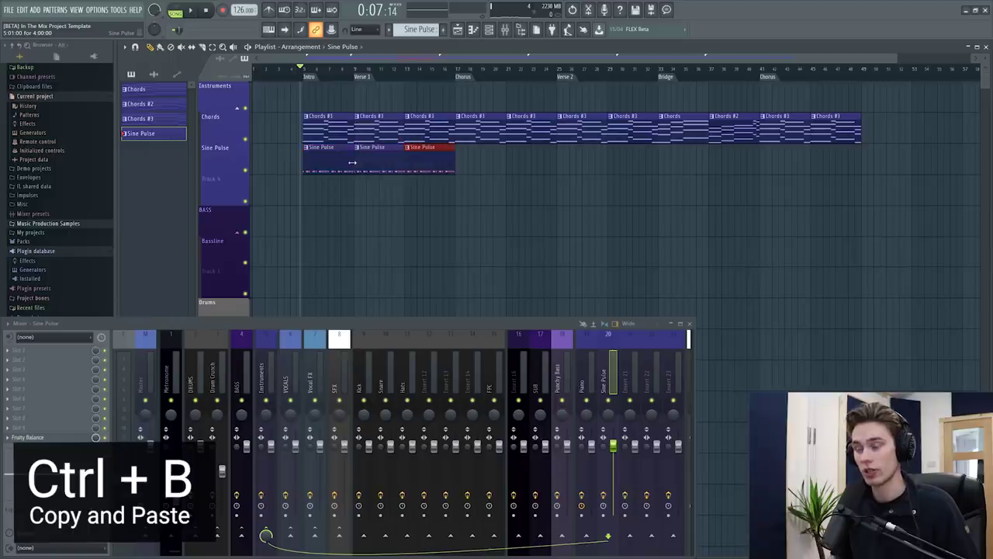
{"action": "key", "text": "ctrl+b"}
{"action": "key", "text": "ctrl+b"}
{"action": "key", "text": "ctrl+b"}
{"action": "key", "text": "ctrl+b"}
{"action": "key", "text": "ctrl+b"}
{"action": "key", "text": "ctrl+b"}
{"action": "key", "text": "ctrl+b"}
{"action": "key", "text": "ctrl+b"}
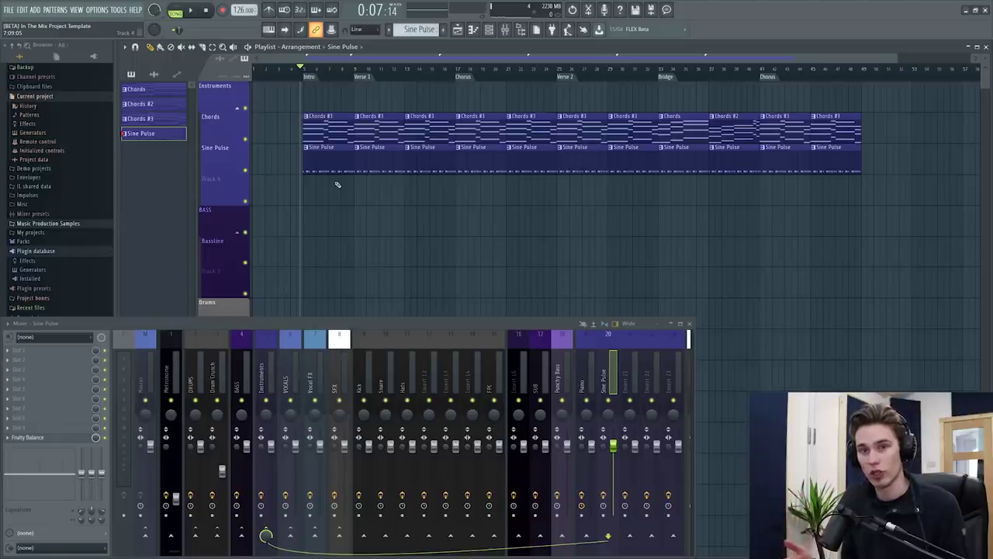
- Return the playhead to the Intro and add another Serum as a new instrument channel
{"action": "left_click", "coordinate": [306, 71]}
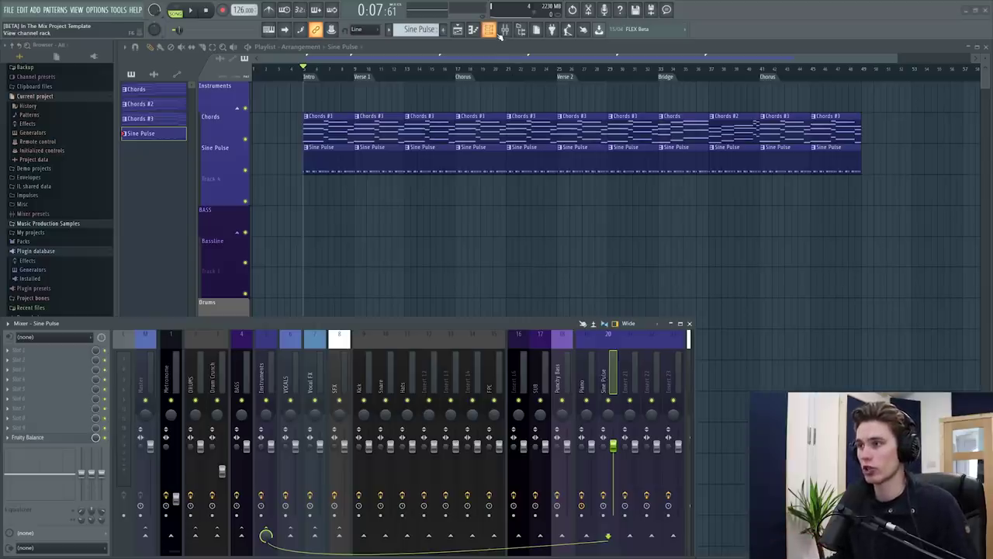
{"action": "left_click", "coordinate": [496, 33]}
{"action": "left_click", "coordinate": [521, 250]}
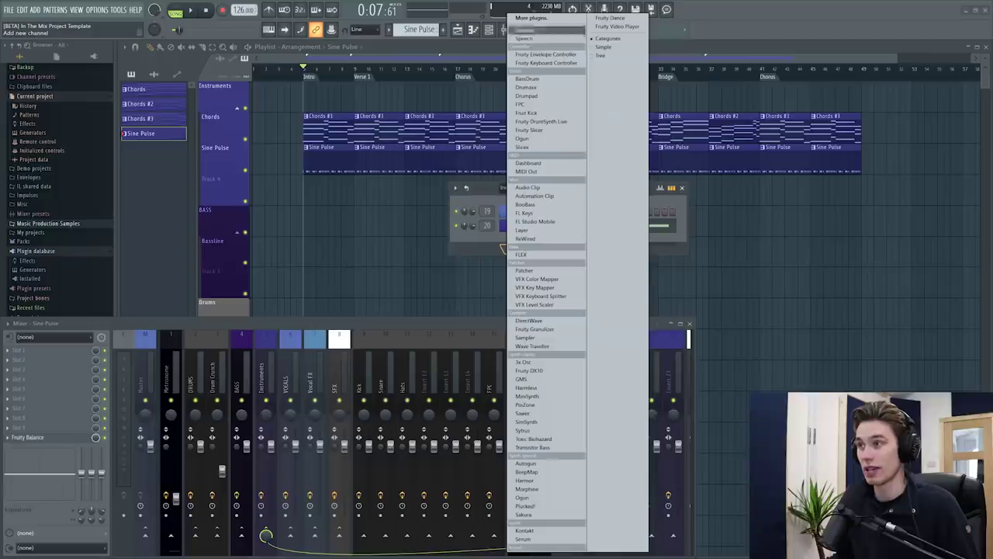
{"action": "left_click", "coordinate": [539, 16]}
{"action": "type", "text": "Serum"}
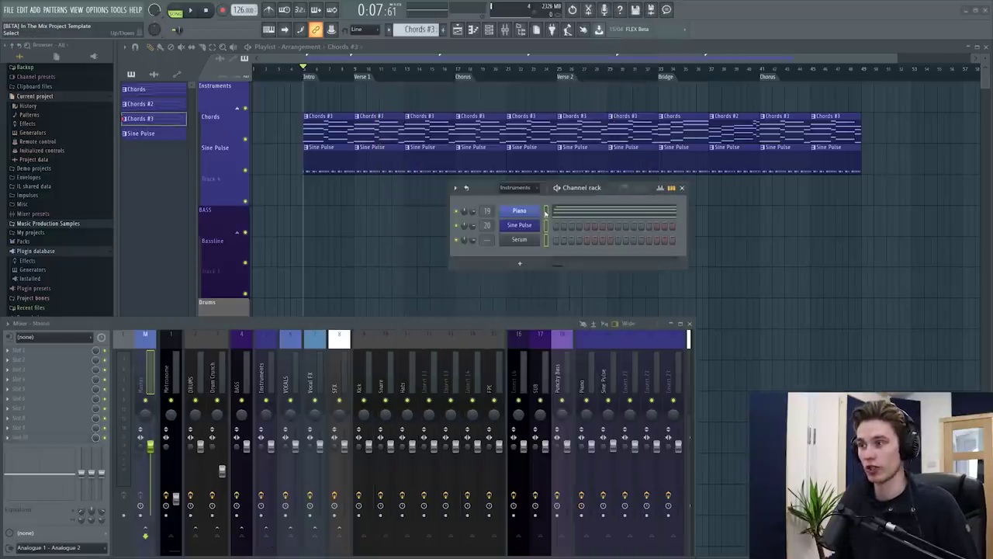
- Copy the Piano notes from Chords #3, create a pattern named Bass, and place it on the BASS track at the Intro
{"action": "key", "text": "ctrl+c"}
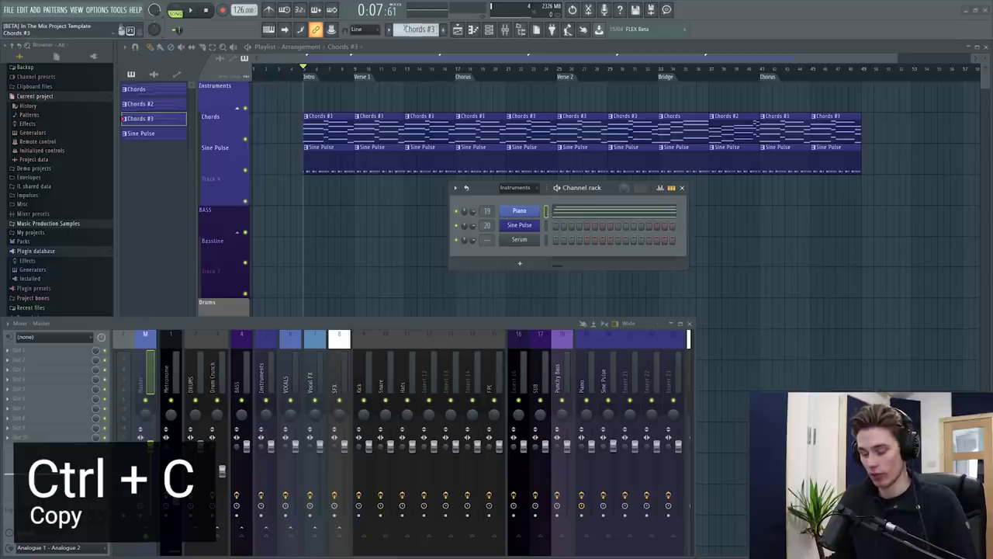
{"action": "left_click", "coordinate": [403, 29]}
{"action": "type", "text": "Bass"}
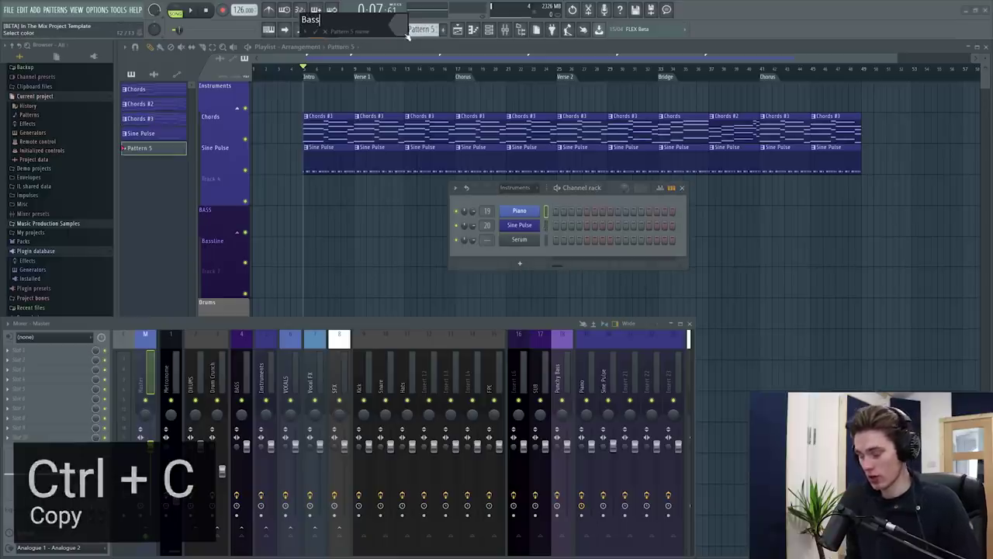
{"action": "key", "text": "Return"}
{"action": "left_click_drag", "start_coordinate": [305, 225], "coordinate": [354, 223]}
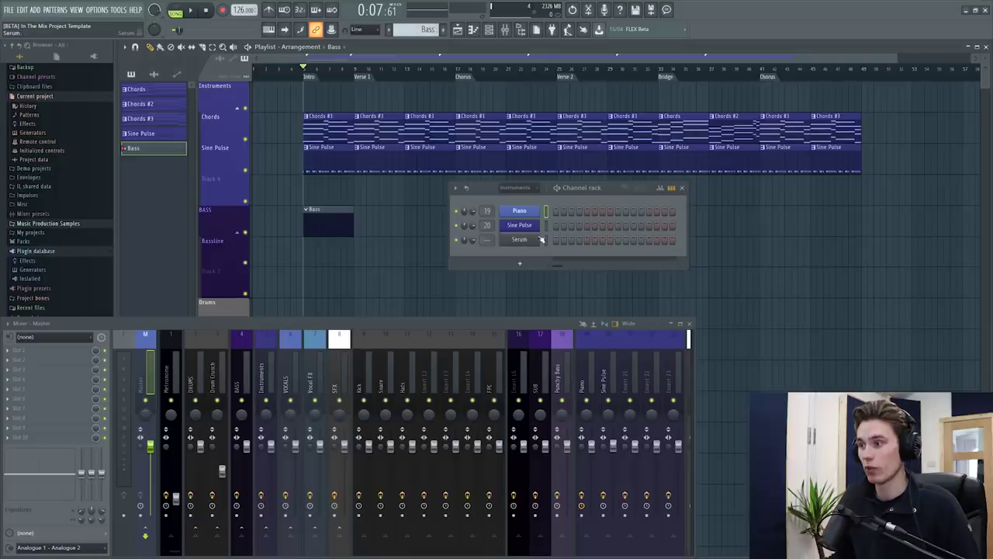
- Paste the copied chords into the new Serum channel and open them in its piano roll
{"action": "key", "text": "ctrl+v"}
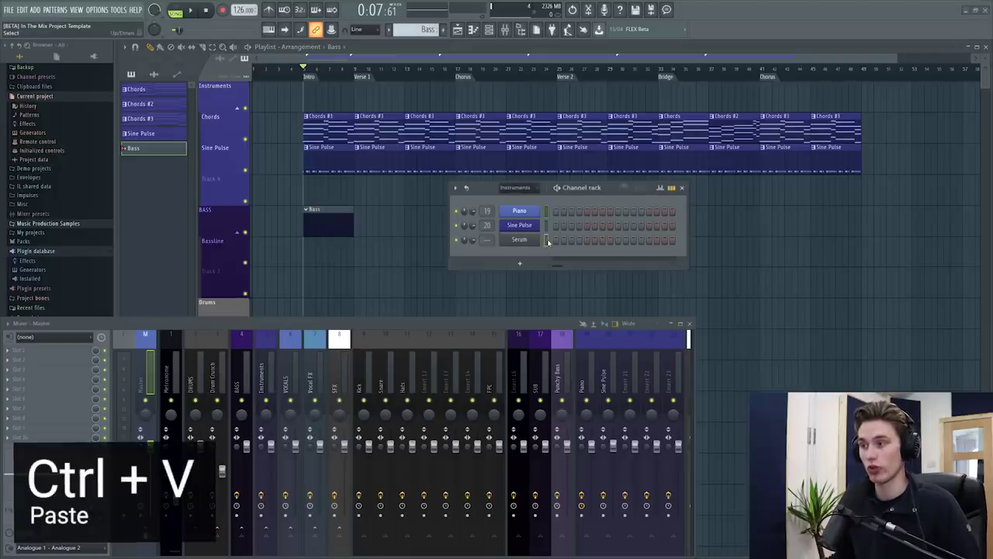
{"action": "right_click", "coordinate": [548, 242]}
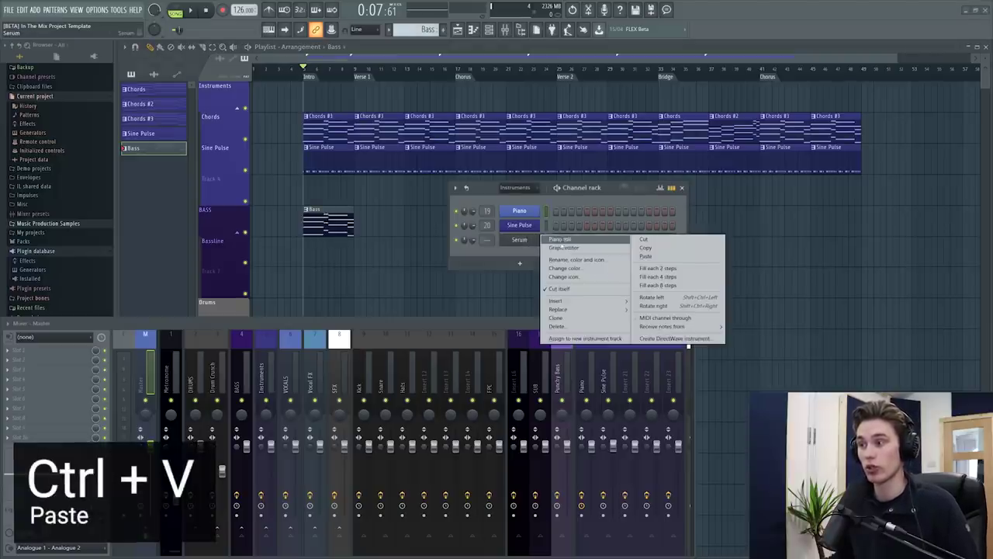
{"action": "left_click", "coordinate": [564, 241]}
{"action": "scroll", "coordinate": [302, 186], "scroll_direction": "down", "scroll_amount": 5}
{"action": "scroll", "coordinate": [310, 132], "scroll_direction": "down", "scroll_amount": 2, "text": "ctrl"}
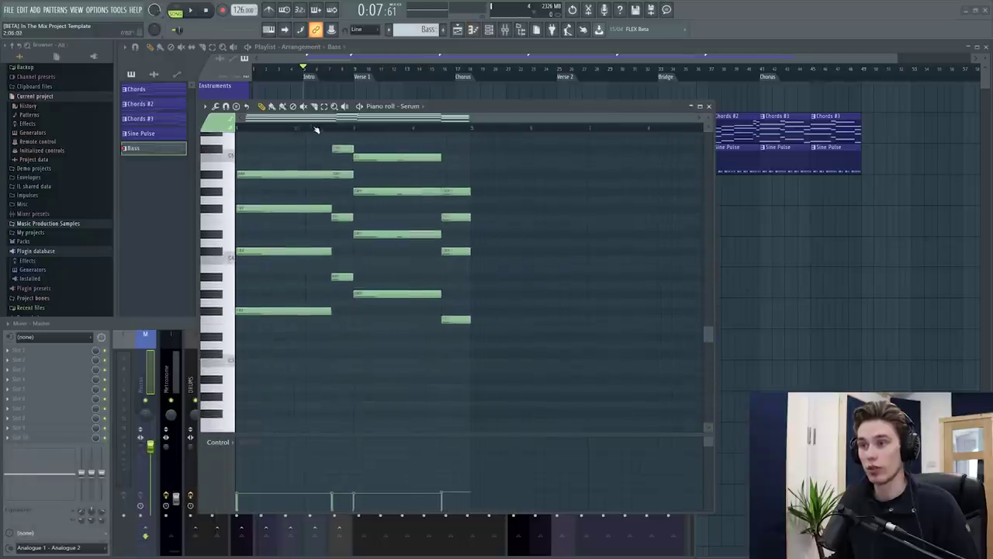
- Delete the upper notes so only each chord's lowest note remains, and shift all remaining notes by an octave
{"action": "right_click", "coordinate": [310, 251]}
{"action": "right_click", "coordinate": [341, 217]}
{"action": "right_click", "coordinate": [341, 149]}
{"action": "right_click", "coordinate": [396, 191]}
{"action": "right_click", "coordinate": [454, 217]}
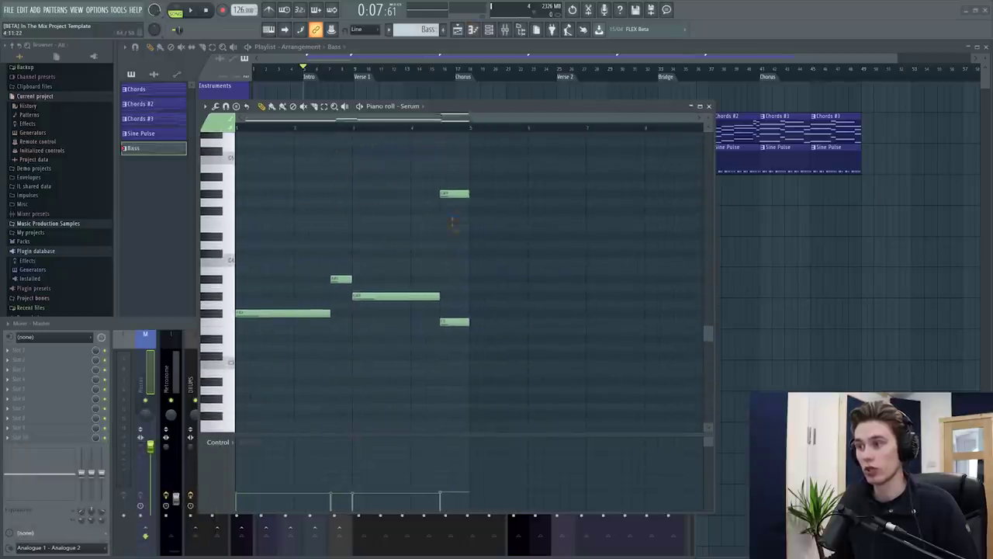
{"action": "right_click", "coordinate": [455, 191]}
{"action": "key", "text": "ctrl+a"}
{"action": "key", "text": "ctrl+Up"}
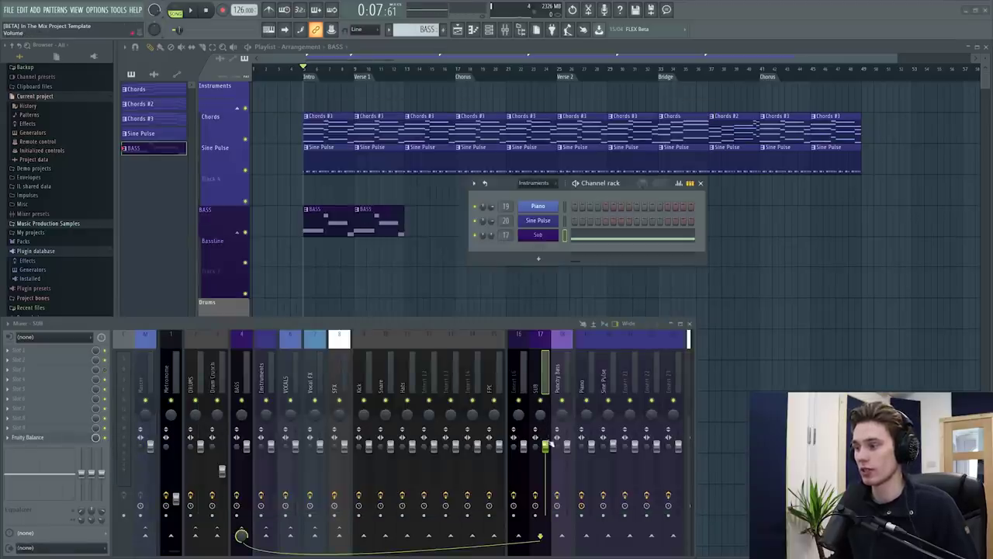
- Lower the SUB mixer track's volume to about 73% and arrange two BASS clips in each Chorus
{"action": "left_click_drag", "start_coordinate": [551, 444], "coordinate": [551, 457]}
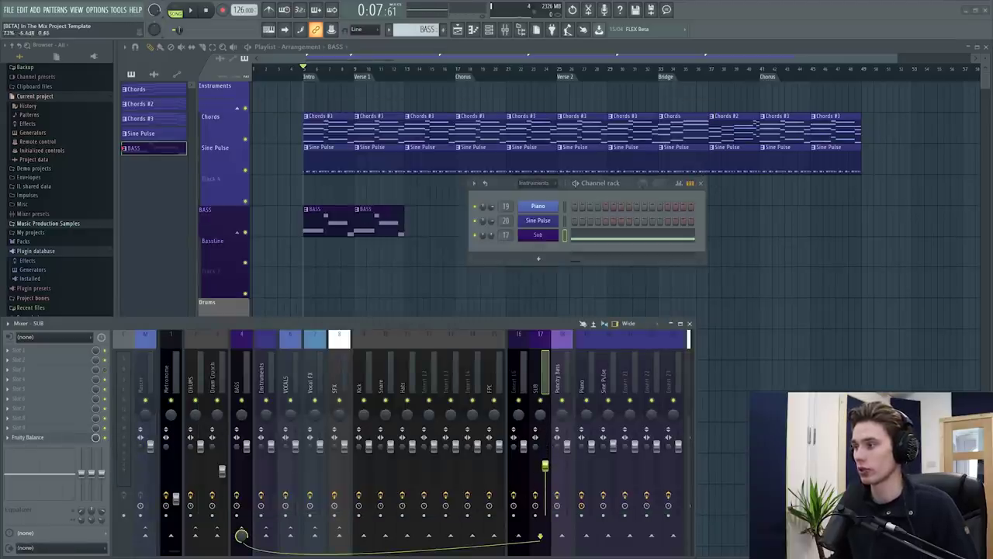
{"action": "left_click", "coordinate": [700, 183]}
{"action": "mouse_move", "coordinate": [482, 235]}
{"action": "left_mouse_down"}
{"action": "mouse_move", "coordinate": [289, 206]}
{"action": "mouse_move", "coordinate": [481, 225]}
{"action": "left_mouse_up"}
{"action": "left_click", "coordinate": [521, 191]}
{"action": "right_click", "coordinate": [532, 192]}
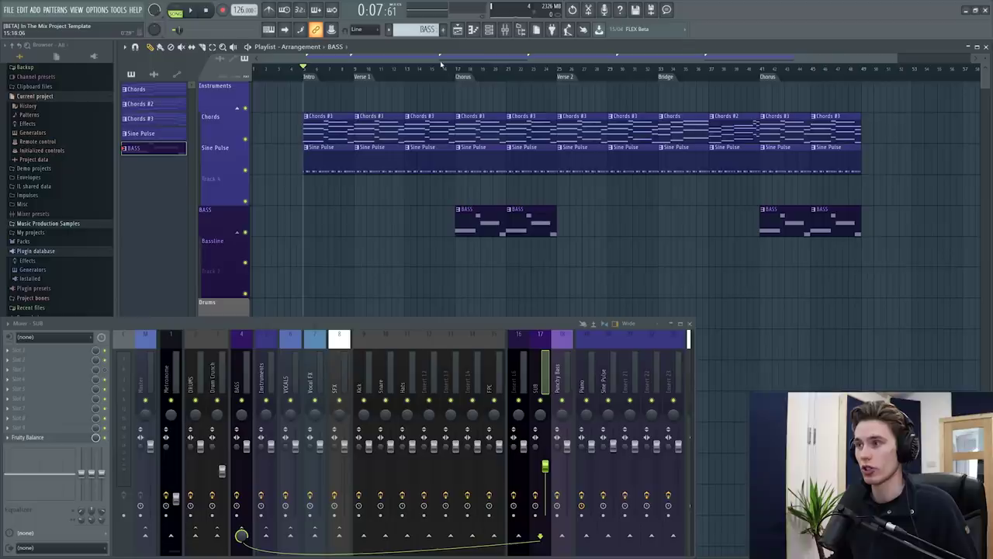
- Play from just before the first Chorus and fine-tune the SUB mixer track's volume, stopping playback when done
{"action": "left_click", "coordinate": [443, 68]}
{"action": "key", "text": "space"}
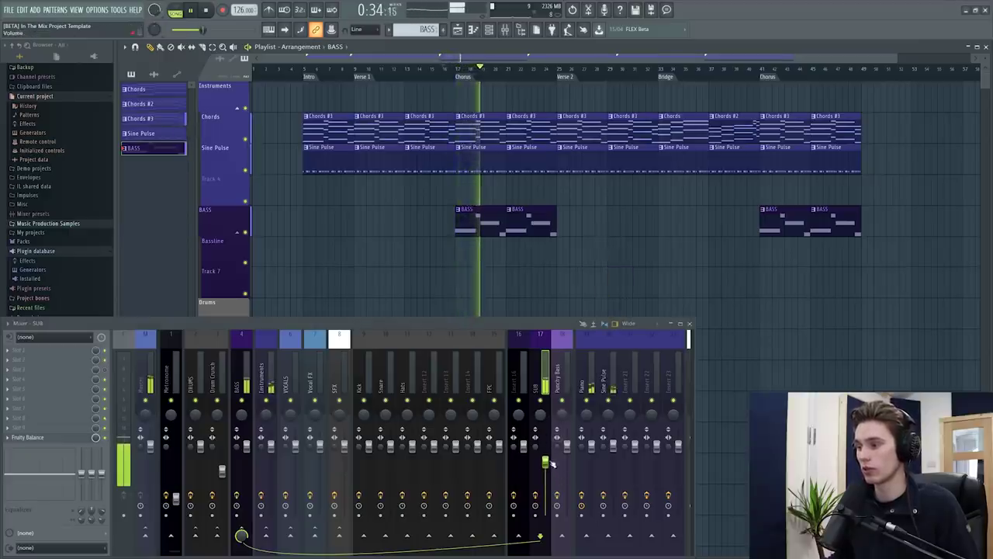
{"action": "left_click", "coordinate": [594, 268]}
{"action": "right_click", "coordinate": [594, 268]}
{"action": "key", "text": "space"}
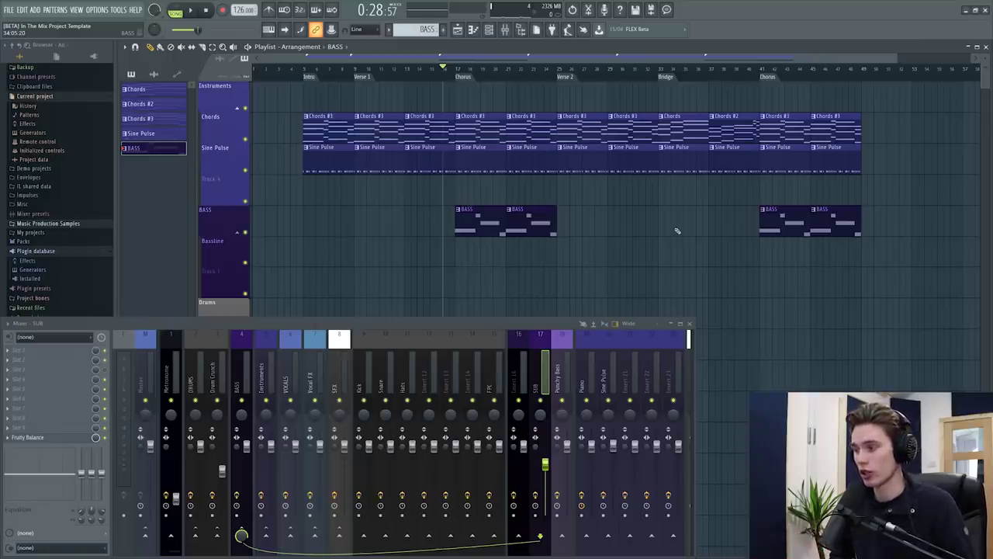
- Show the Drums group in the channel rack and save the project as a new version
{"action": "key", "text": "F6"}
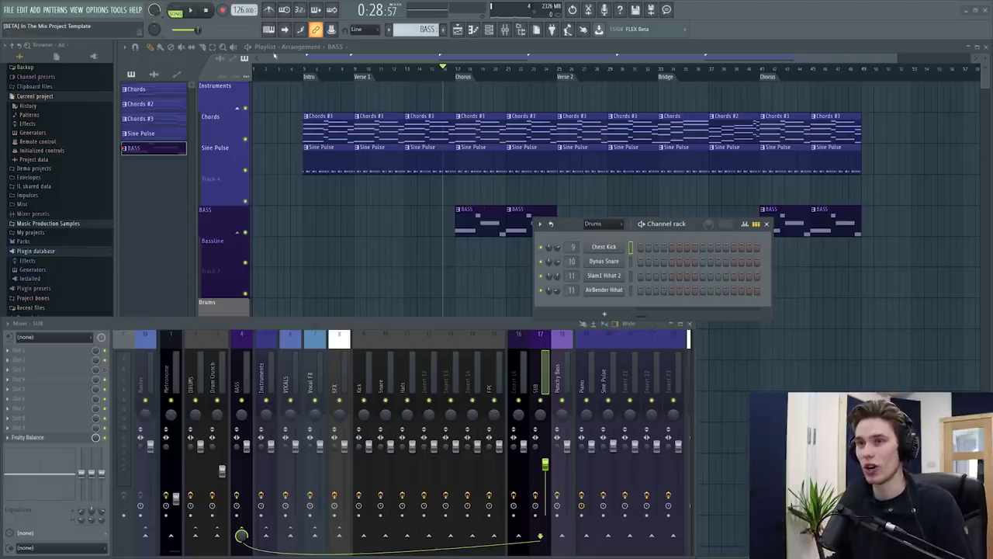
{"action": "left_click", "coordinate": [10, 11]}
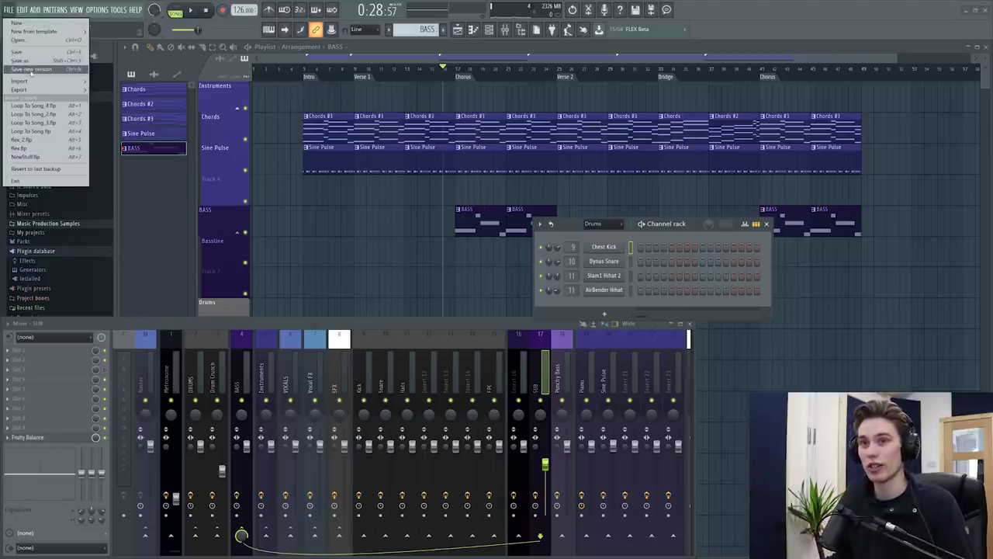
{"action": "left_click", "coordinate": [35, 69]}
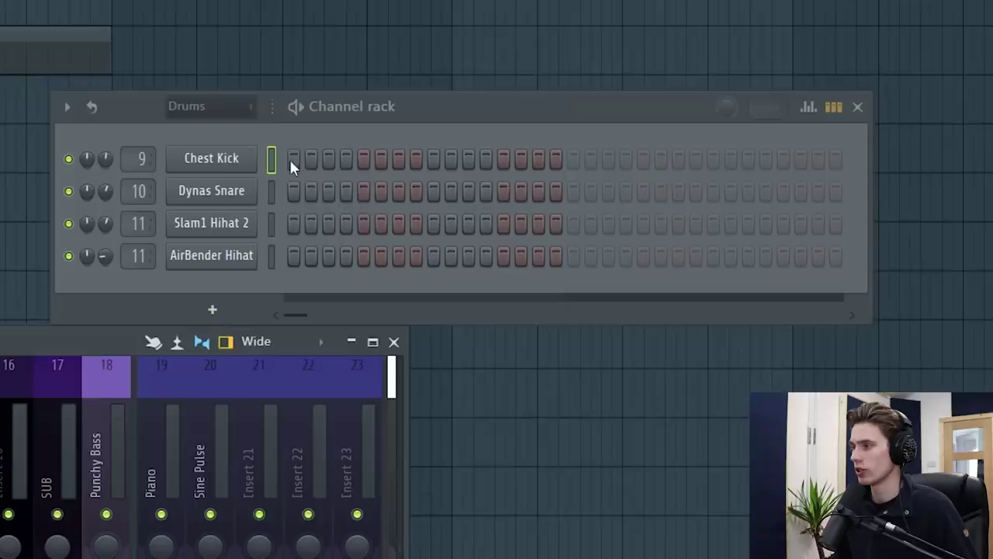
- Program Chest Kick hits on steps 1 and 17 and Dynas Snare hits on steps 9 and 25, playing the song along
{"action": "left_click", "coordinate": [293, 160]}
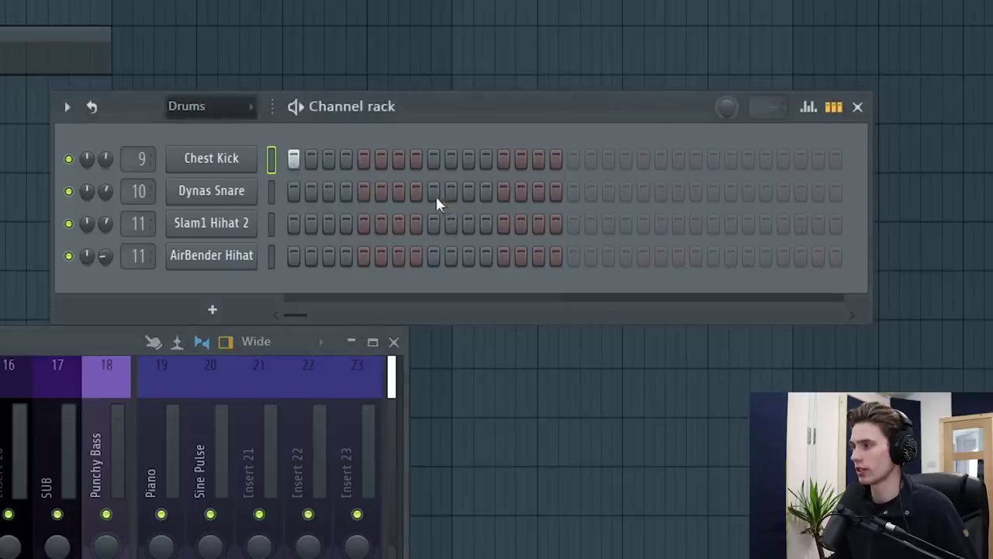
{"action": "left_click", "coordinate": [573, 159]}
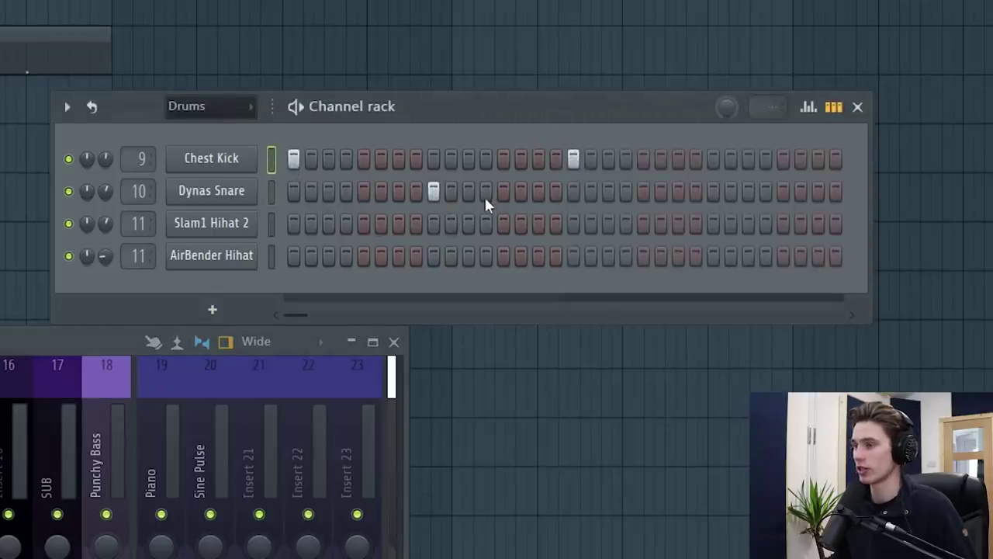
{"action": "key", "text": "space"}
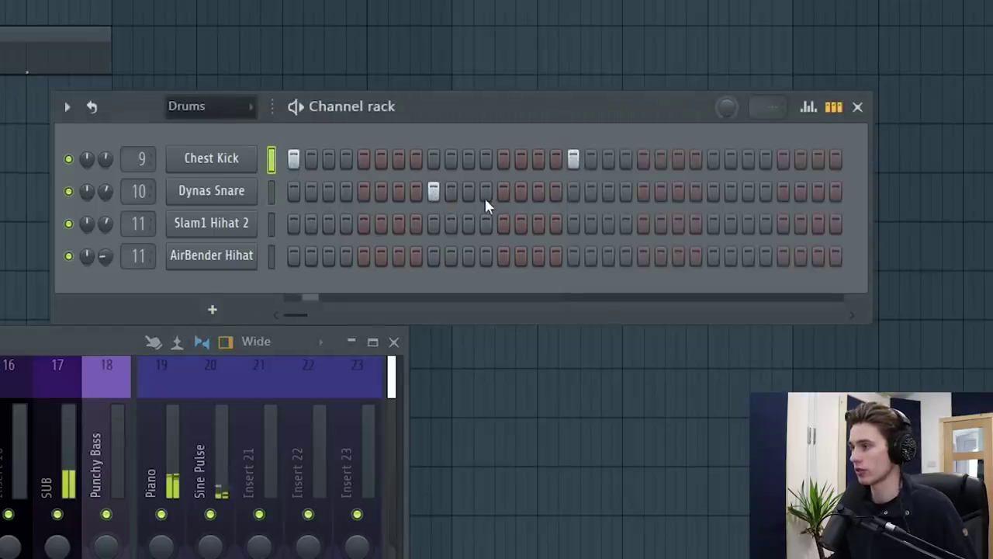
{"action": "left_click", "coordinate": [714, 191]}
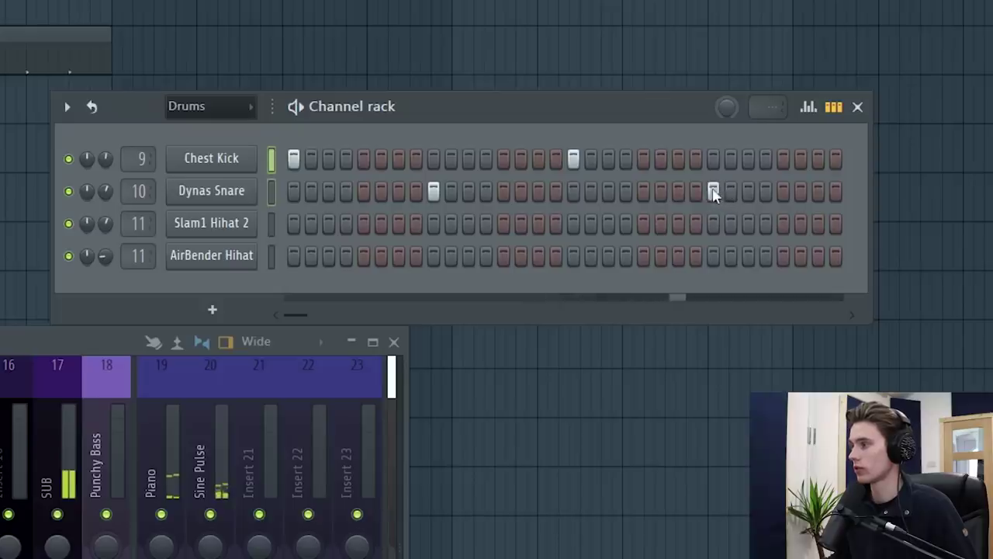
- Add Chest Kick hits on steps 7, 20, 23 and 29, removing any misplaced hits
{"action": "left_click", "coordinate": [397, 159]}
{"action": "left_click", "coordinate": [643, 159]}
{"action": "right_click", "coordinate": [643, 159]}
{"action": "left_click", "coordinate": [626, 159]}
{"action": "left_click", "coordinate": [660, 159]}
{"action": "left_click", "coordinate": [676, 159]}
{"action": "right_click", "coordinate": [676, 159]}
{"action": "right_click", "coordinate": [661, 159]}
{"action": "left_click", "coordinate": [678, 159]}
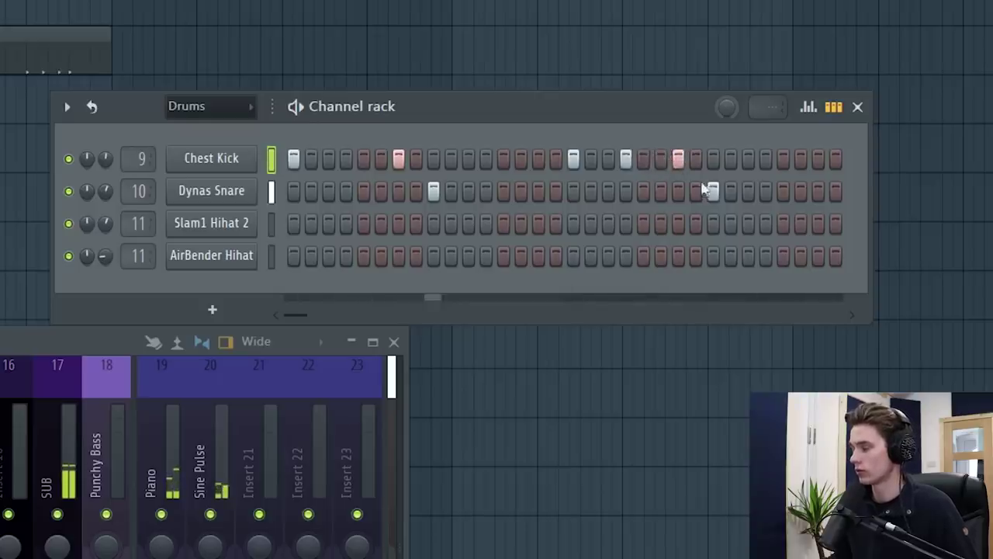
{"action": "left_click", "coordinate": [801, 160]}
{"action": "right_click", "coordinate": [801, 160]}
{"action": "left_click", "coordinate": [783, 159]}
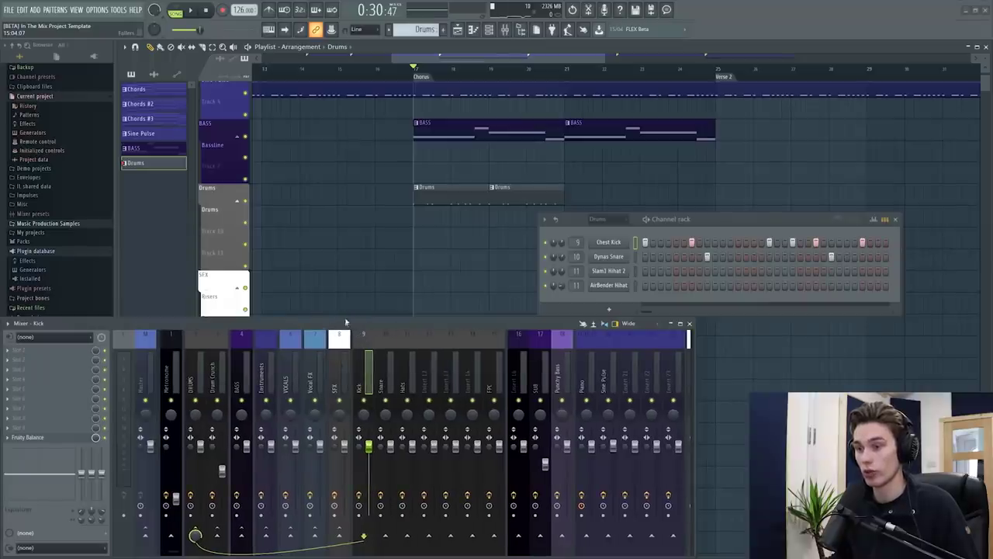
- Cut the high EQ band on the Kick and Snare mixer tracks and lower the Snare's volume while the Chorus plays
{"action": "left_click_drag", "start_coordinate": [346, 322], "coordinate": [382, 311]}
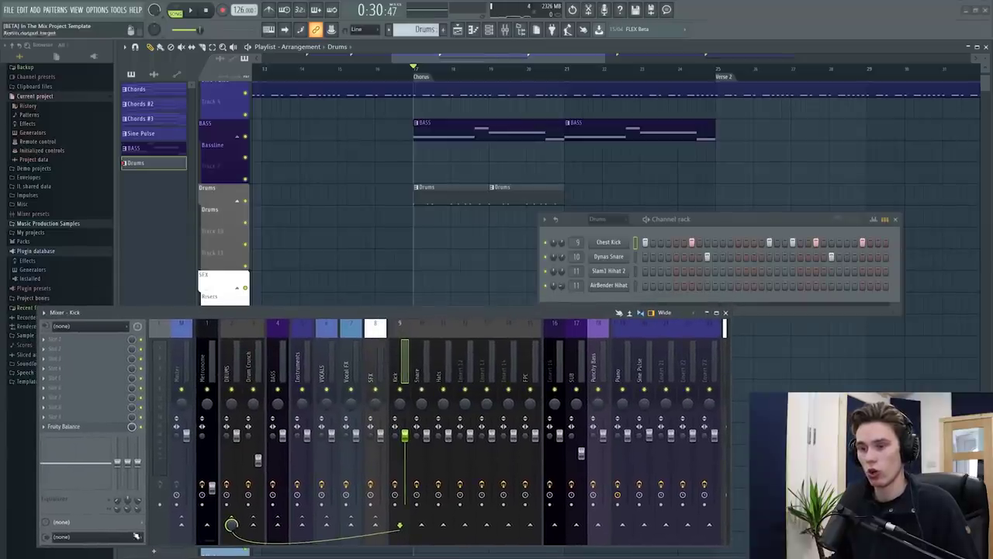
{"action": "left_click_drag", "start_coordinate": [133, 466], "coordinate": [137, 468]}
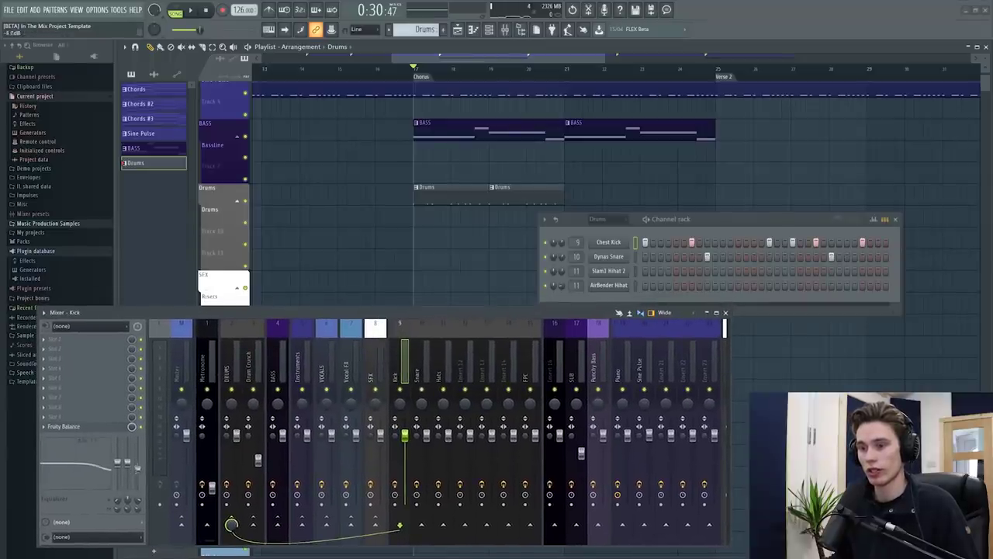
{"action": "left_click", "coordinate": [415, 351]}
{"action": "key", "text": "space"}
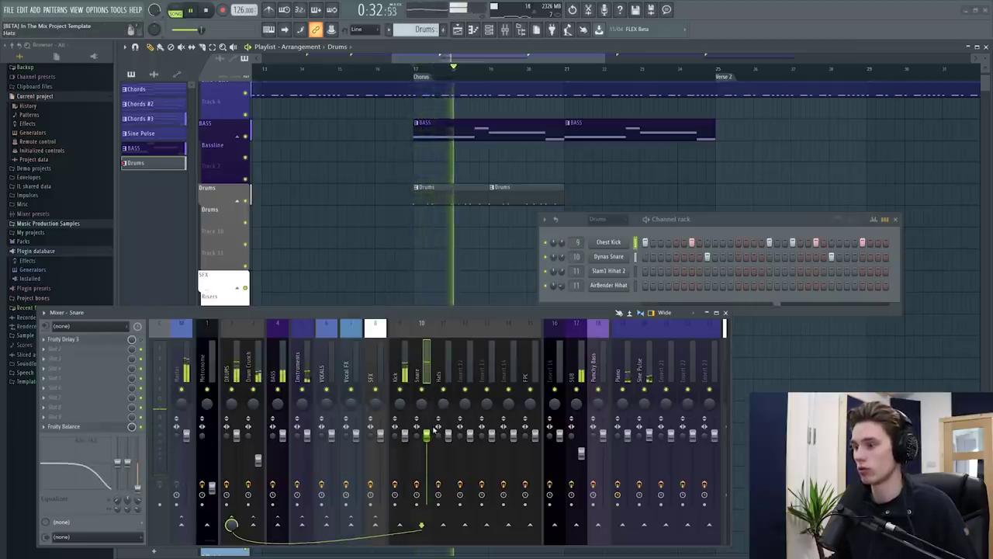
{"action": "left_click_drag", "start_coordinate": [426, 436], "coordinate": [427, 460]}
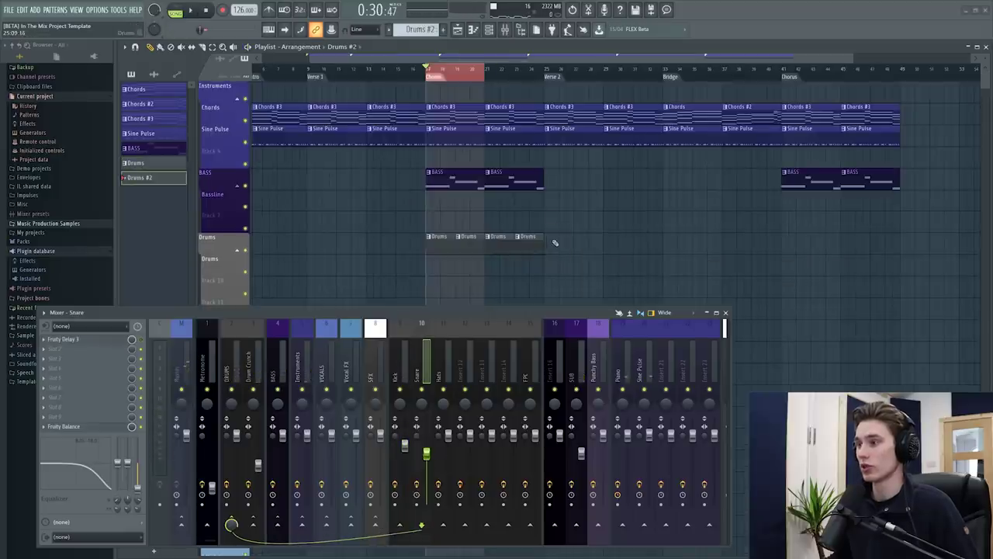
- Copy the four Drums clips from the first Chorus to the last Chorus and clear the time selection
{"action": "left_click_drag", "start_coordinate": [579, 233], "coordinate": [373, 252]}
{"action": "left_click_drag", "start_coordinate": [442, 234], "coordinate": [793, 239]}
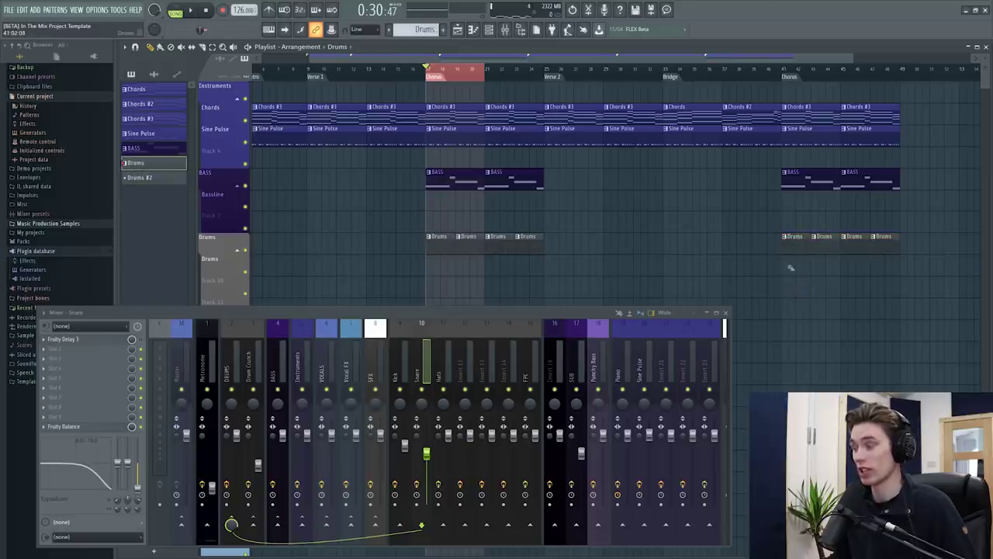
{"action": "double_click", "coordinate": [426, 75]}
{"action": "key", "text": "ctrl+d"}
{"action": "scroll", "coordinate": [427, 73], "scroll_direction": "down", "scroll_amount": 2}
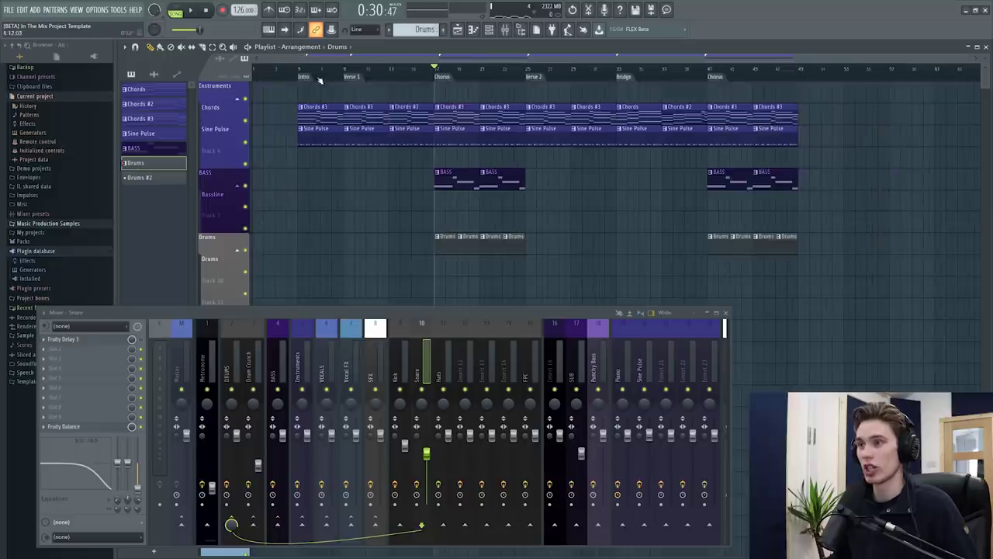
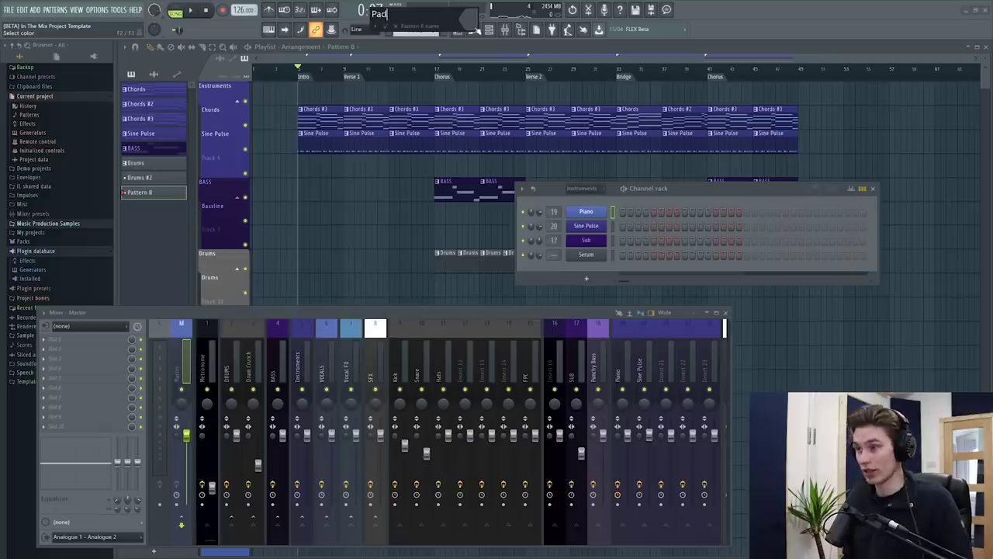
- Name the new pattern Pad
{"action": "key", "text": "Return"}
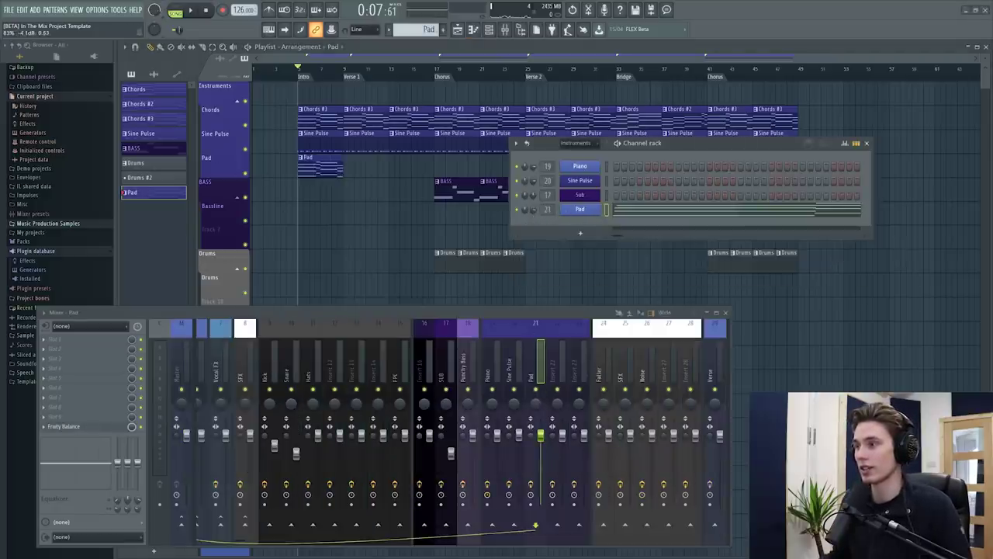
- Move the Pad clip from the Intro to the start of Verse 1 and place a second Pad clip right after it
{"action": "left_click", "coordinate": [580, 209]}
{"action": "left_click", "coordinate": [533, 143]}
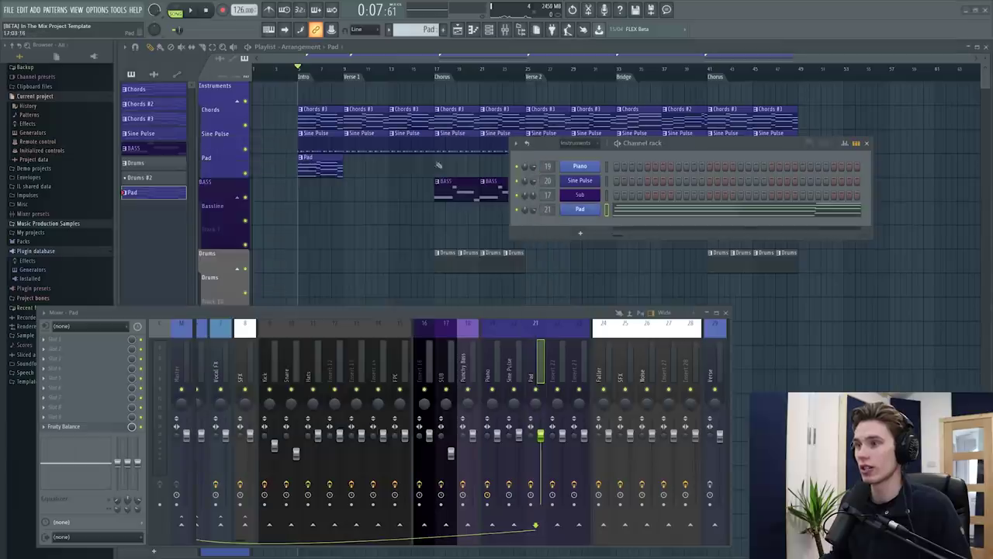
{"action": "left_click_drag", "start_coordinate": [326, 165], "coordinate": [363, 167]}
{"action": "left_click", "coordinate": [394, 161]}
- Play the song from the Intro into Verse 1 and raise the Sine Pulse mixer track's volume slightly
{"action": "left_click", "coordinate": [329, 70]}
{"action": "key", "text": "space"}
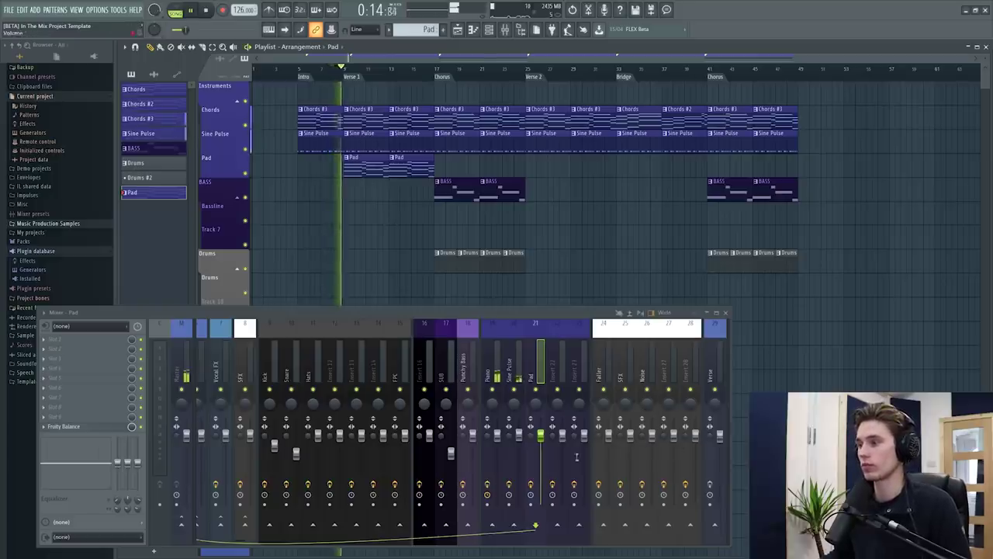
{"action": "left_click_drag", "start_coordinate": [519, 436], "coordinate": [519, 433]}
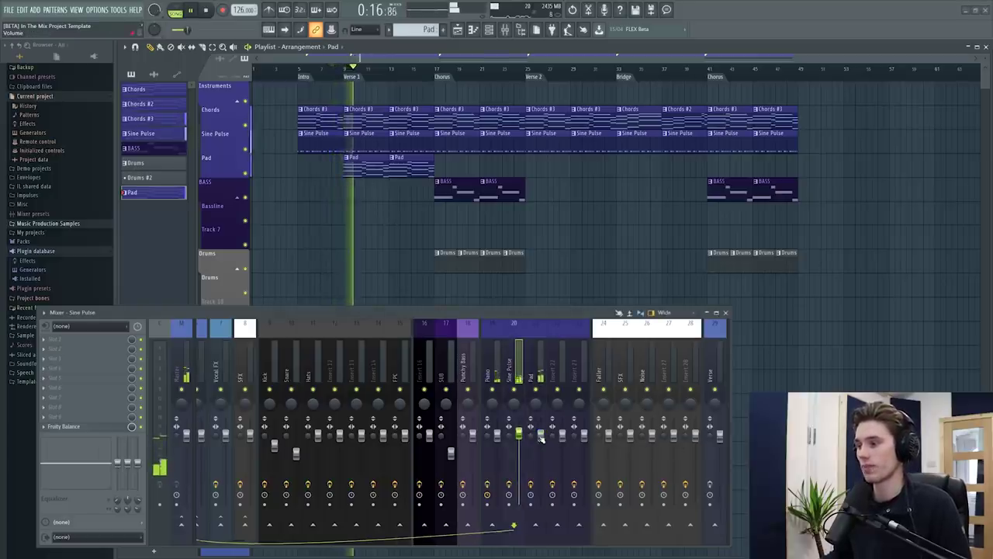
{"action": "left_click", "coordinate": [541, 438]}
- Repeat the Pad clip on its track from the first Chorus to the end of the last Chorus, removing misplaced clips
{"action": "left_click", "coordinate": [540, 215]}
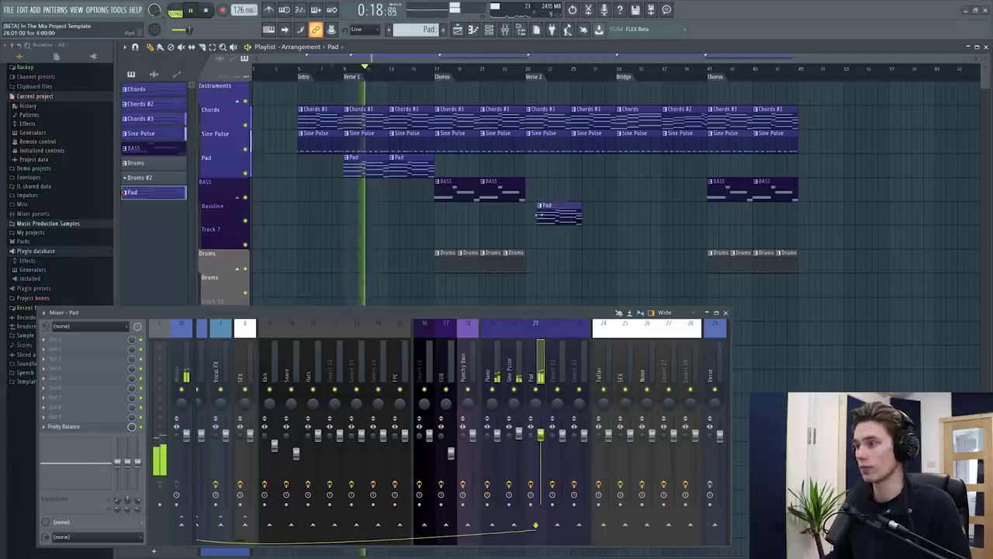
{"action": "right_click", "coordinate": [561, 209]}
{"action": "left_click_drag", "start_coordinate": [455, 160], "coordinate": [604, 173]}
{"action": "left_click", "coordinate": [612, 205]}
{"action": "right_click", "coordinate": [644, 204]}
{"action": "left_click_drag", "start_coordinate": [733, 163], "coordinate": [727, 168]}
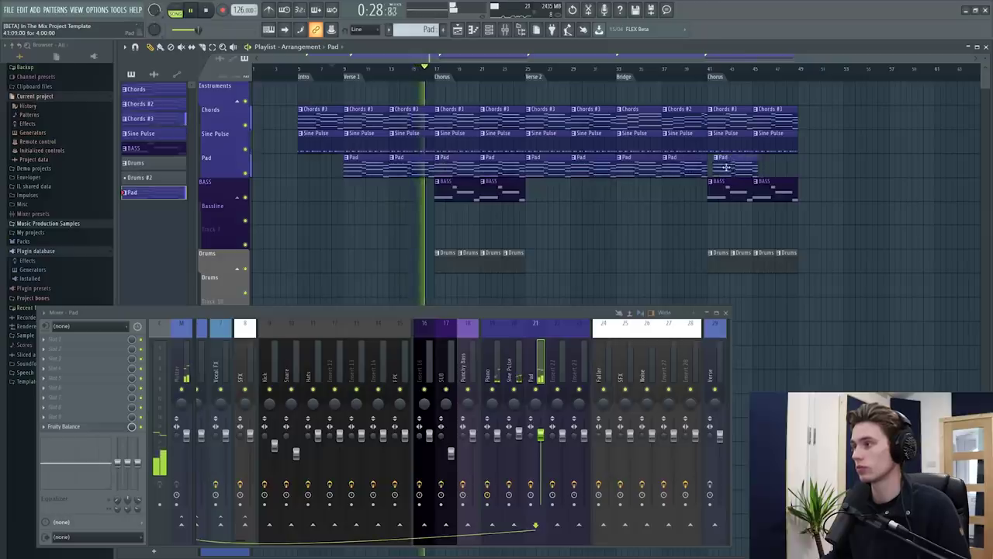
{"action": "left_click", "coordinate": [764, 168]}
{"action": "left_click", "coordinate": [506, 237]}
{"action": "left_click_drag", "start_coordinate": [503, 238], "coordinate": [510, 239]}
{"action": "right_click", "coordinate": [537, 241]}
{"action": "left_click", "coordinate": [559, 212]}
{"action": "right_click", "coordinate": [567, 220]}
{"action": "left_click", "coordinate": [563, 217]}
{"action": "right_click", "coordinate": [571, 223]}
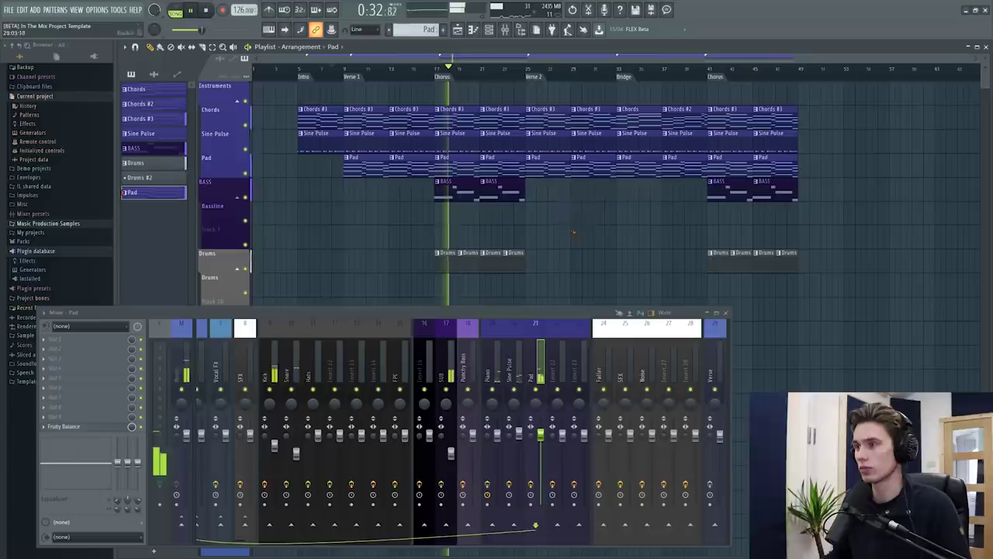
- Shorten the last Pad and Chords #3 clips of Verse 1 to leave a brief gap before the Chorus, and play the transition
{"action": "scroll", "coordinate": [419, 76], "scroll_direction": "up", "scroll_amount": 2}
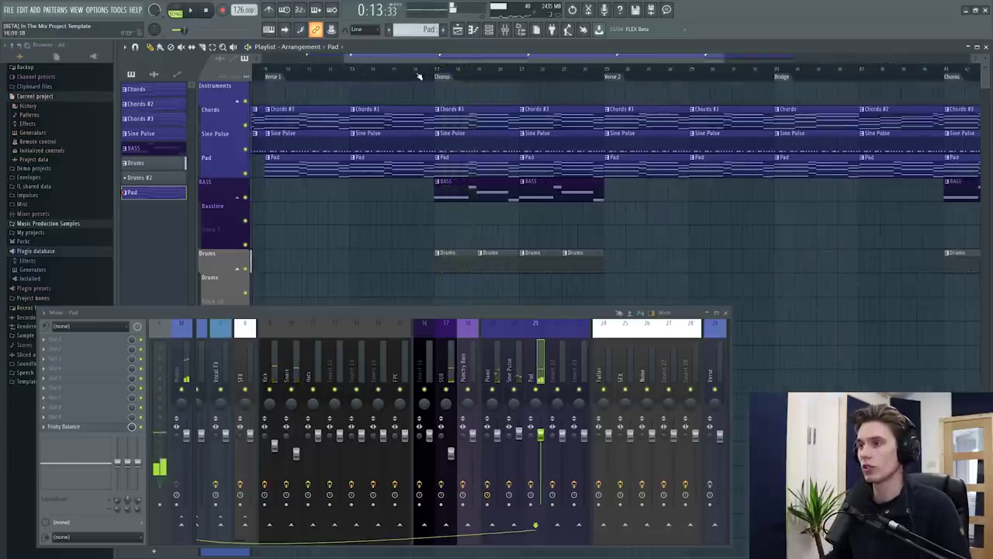
{"action": "scroll", "coordinate": [418, 75], "scroll_direction": "up", "scroll_amount": 2}
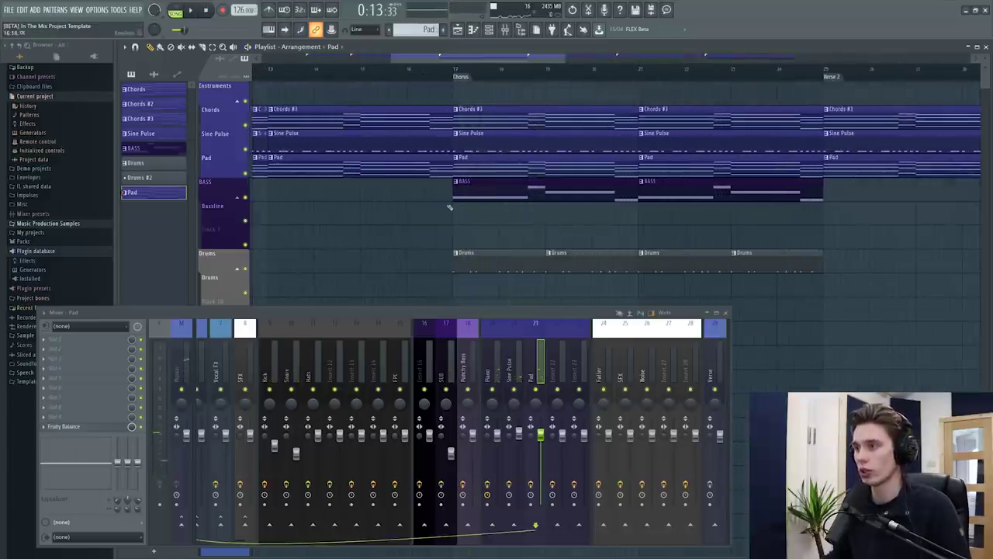
{"action": "left_click_drag", "start_coordinate": [450, 157], "coordinate": [429, 157]}
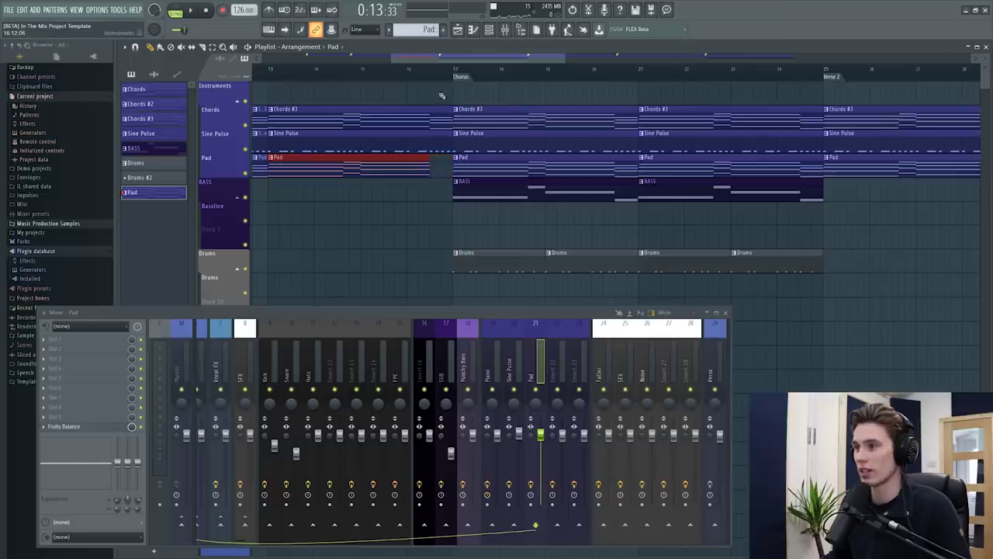
{"action": "left_click_drag", "start_coordinate": [449, 109], "coordinate": [429, 113]}
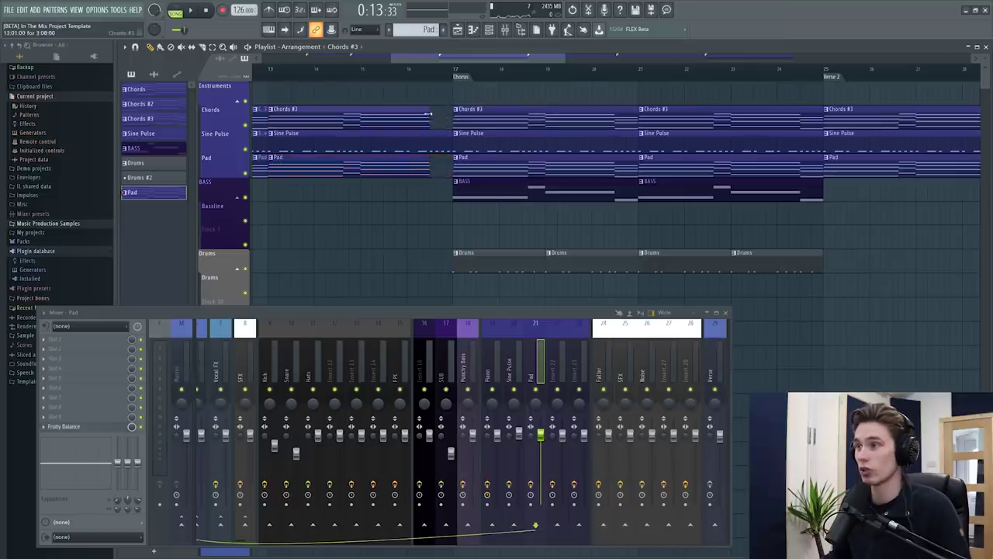
{"action": "key", "text": "space"}
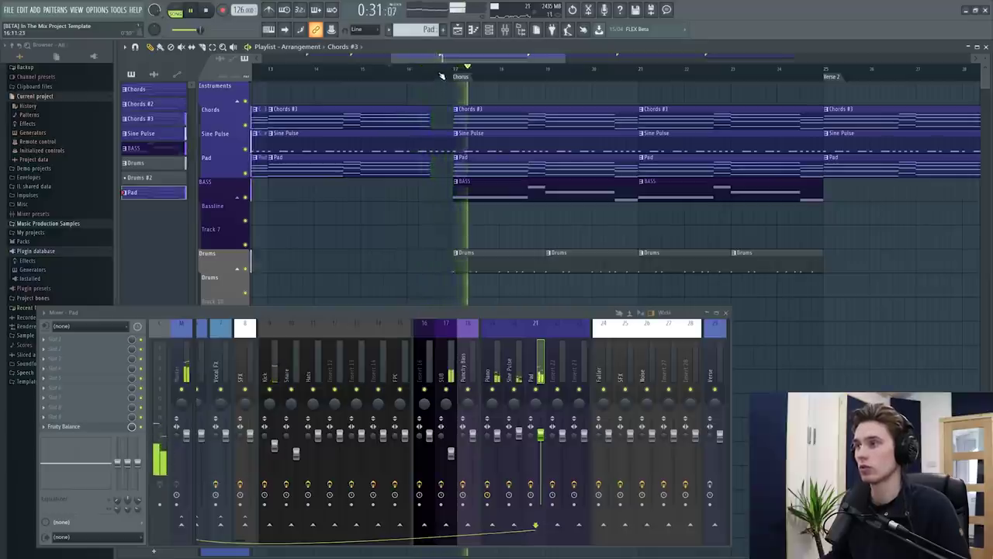
{"action": "scroll", "coordinate": [442, 75], "scroll_direction": "down", "scroll_amount": 2}
{"action": "scroll", "coordinate": [441, 77], "scroll_direction": "up", "scroll_amount": 1}
{"action": "key", "text": "space"}
- Raise the SUB mixer track's volume and set the playhead just before the first Chorus
{"action": "left_click", "coordinate": [451, 453]}
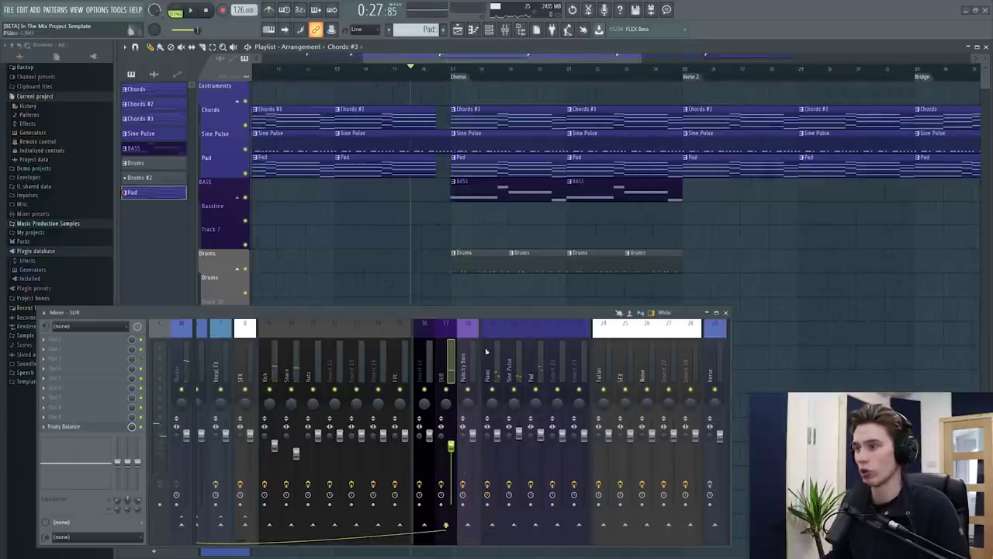
{"action": "left_click", "coordinate": [447, 75]}
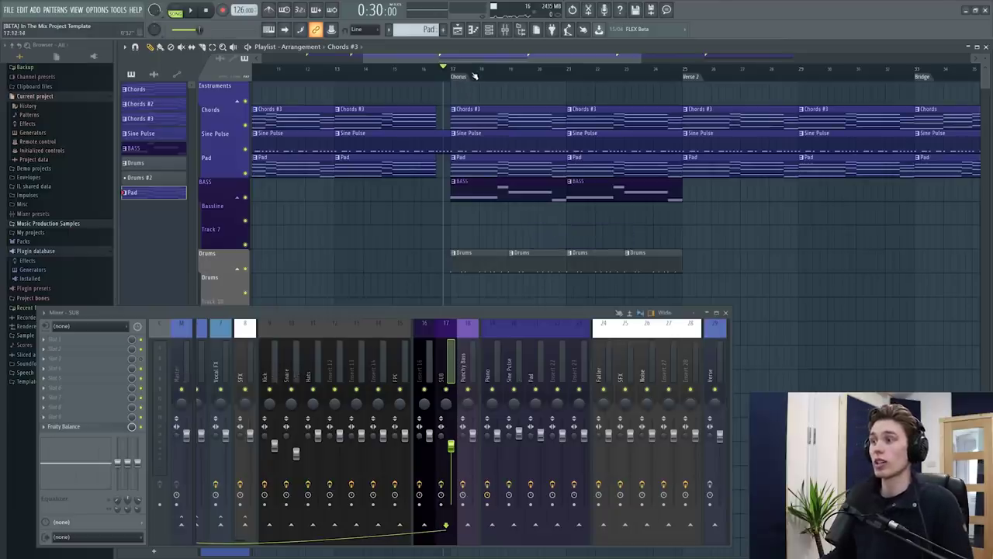
{"action": "scroll", "coordinate": [476, 76], "scroll_direction": "down", "scroll_amount": 2}
{"action": "scroll", "coordinate": [475, 76], "scroll_direction": "down", "scroll_amount": 1}
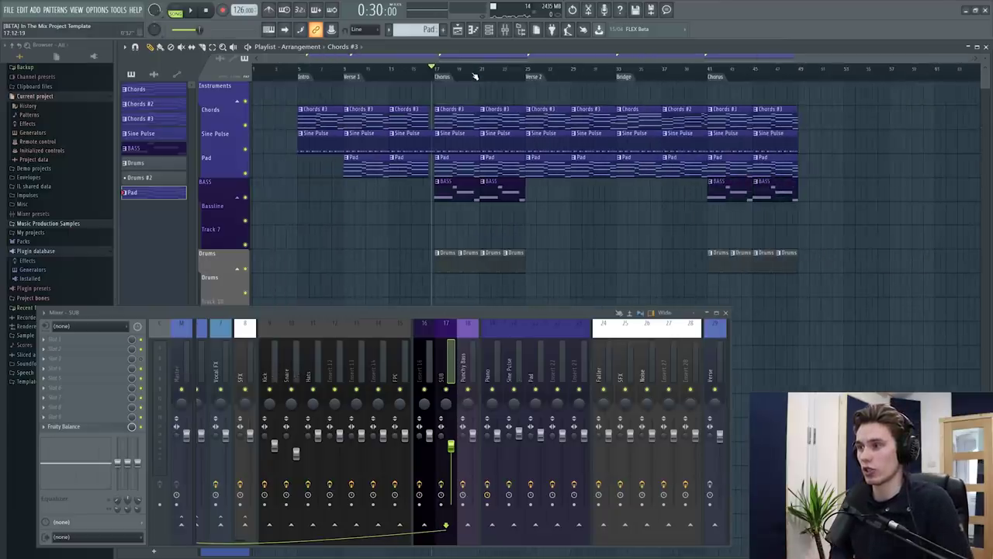
- Review the Strings notes in the piano roll, close it and play the first Chorus with the Strings clips
{"action": "left_click", "coordinate": [489, 31]}
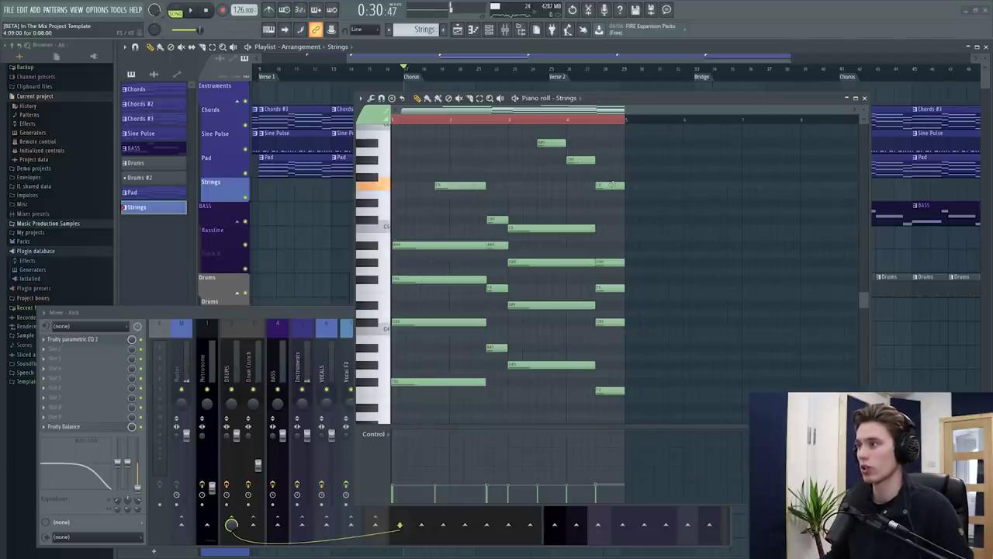
{"action": "left_click", "coordinate": [865, 98]}
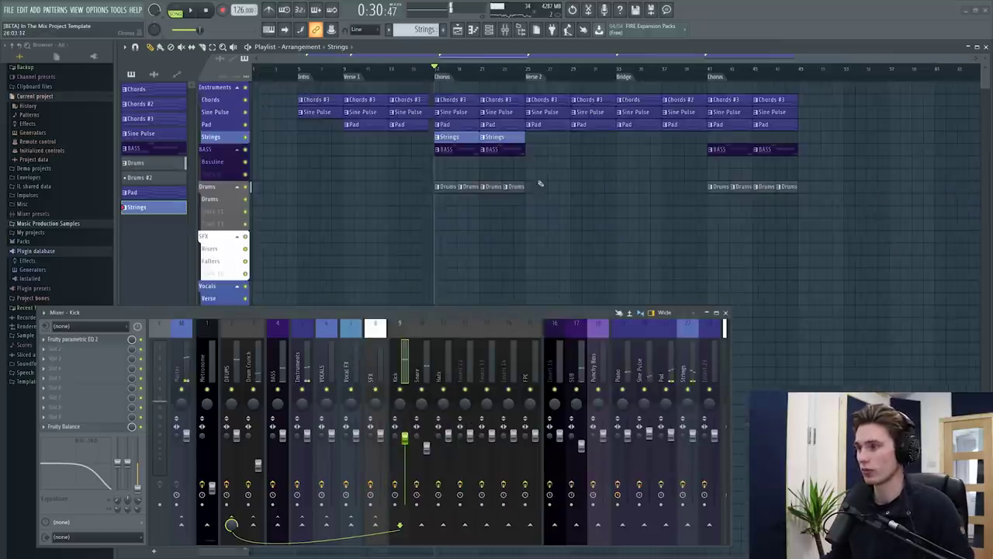
{"action": "key", "text": "space"}
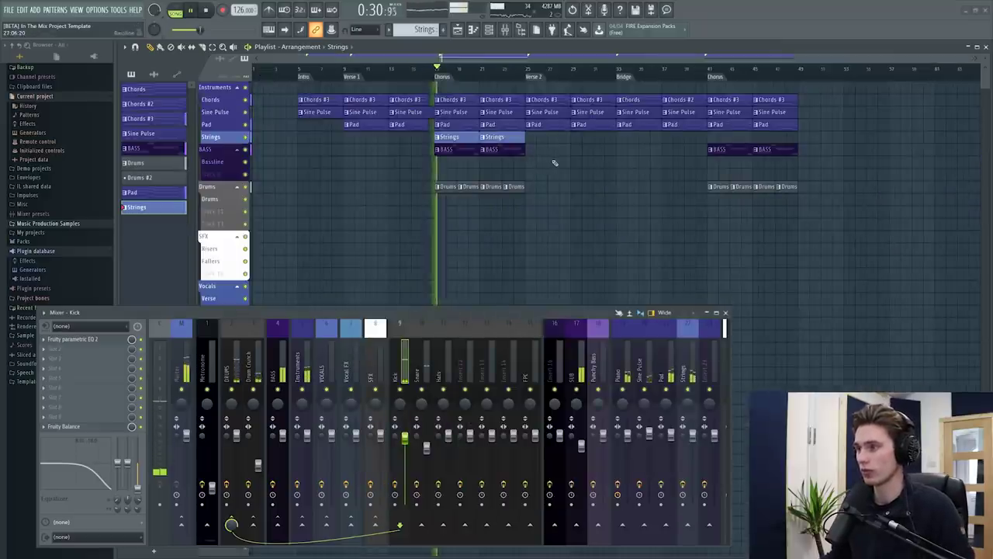
{"action": "scroll", "coordinate": [589, 190], "scroll_direction": "up", "scroll_amount": 3}
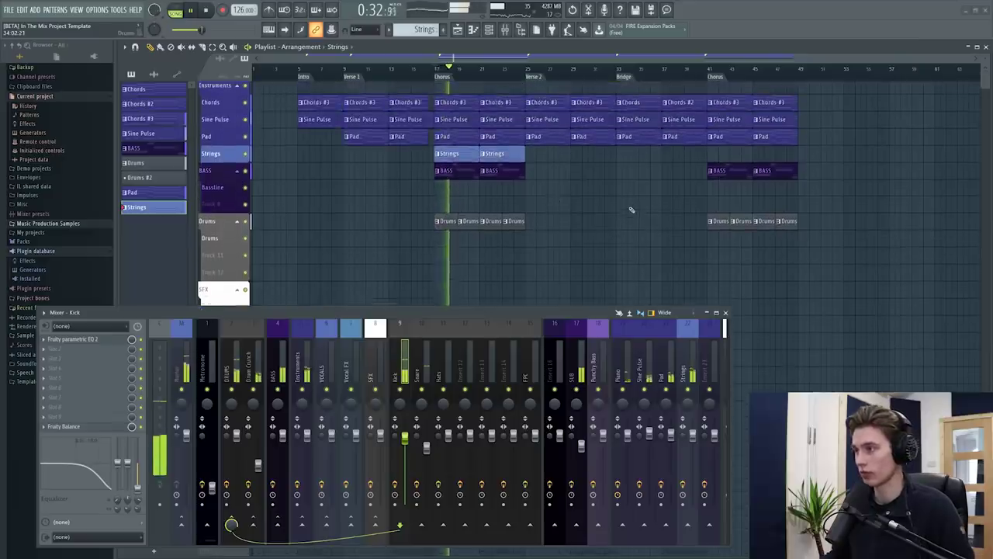
{"action": "scroll", "coordinate": [656, 195], "scroll_direction": "up", "scroll_amount": 3}
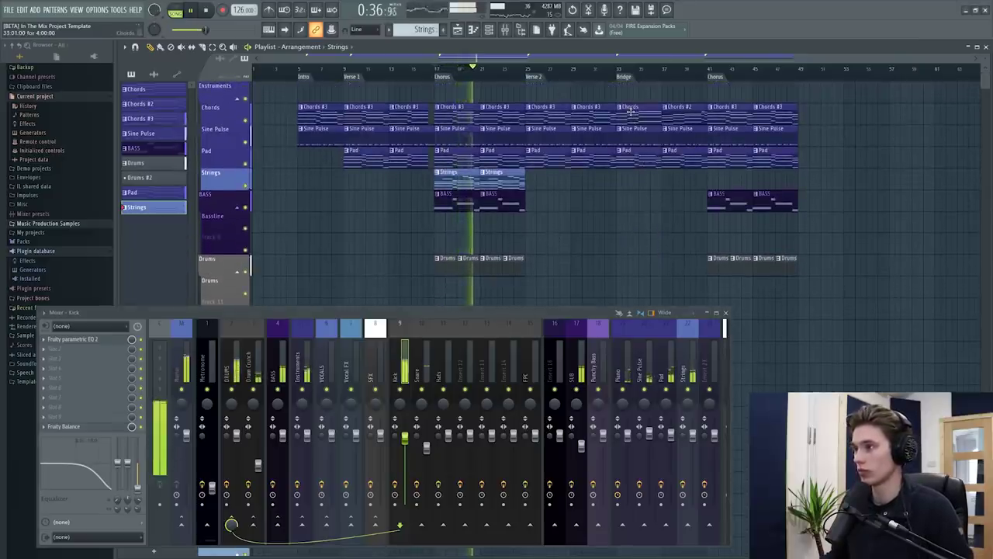
{"action": "left_click", "coordinate": [622, 242]}
{"action": "right_click", "coordinate": [625, 245]}
{"action": "left_click", "coordinate": [632, 223]}
{"action": "right_click", "coordinate": [621, 219]}
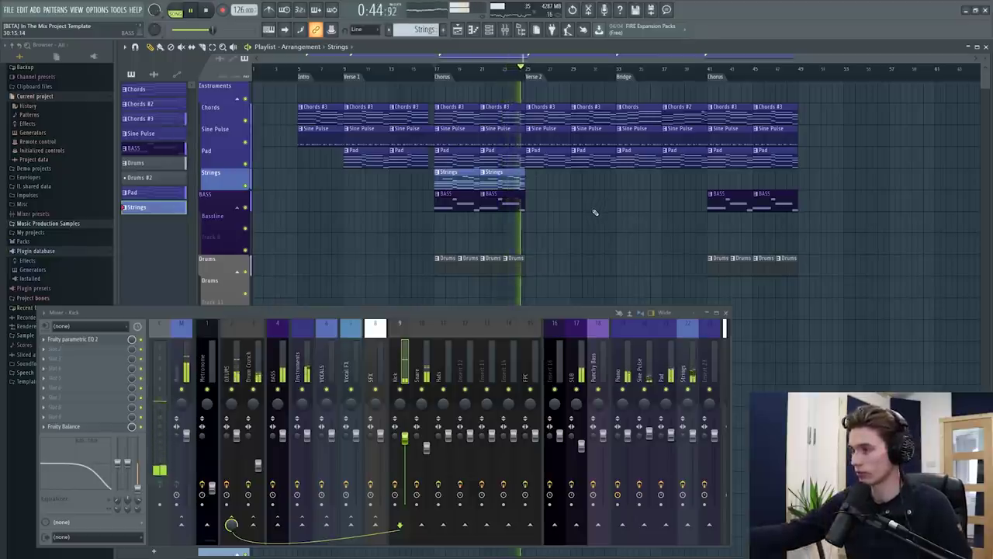
- Stop playback and copy the two Strings clips from the first Chorus to the last Chorus
{"action": "key", "text": "space"}
{"action": "left_click_drag", "start_coordinate": [542, 190], "coordinate": [449, 179]}
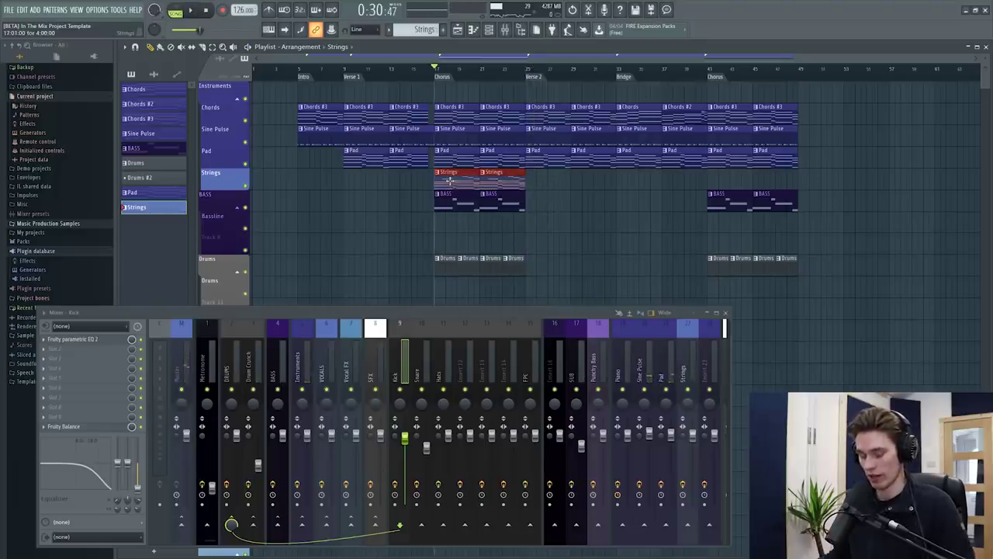
{"action": "key", "text": "ctrl+c"}
{"action": "key", "text": "ctrl+v"}
{"action": "left_click_drag", "start_coordinate": [315, 178], "coordinate": [767, 185]}
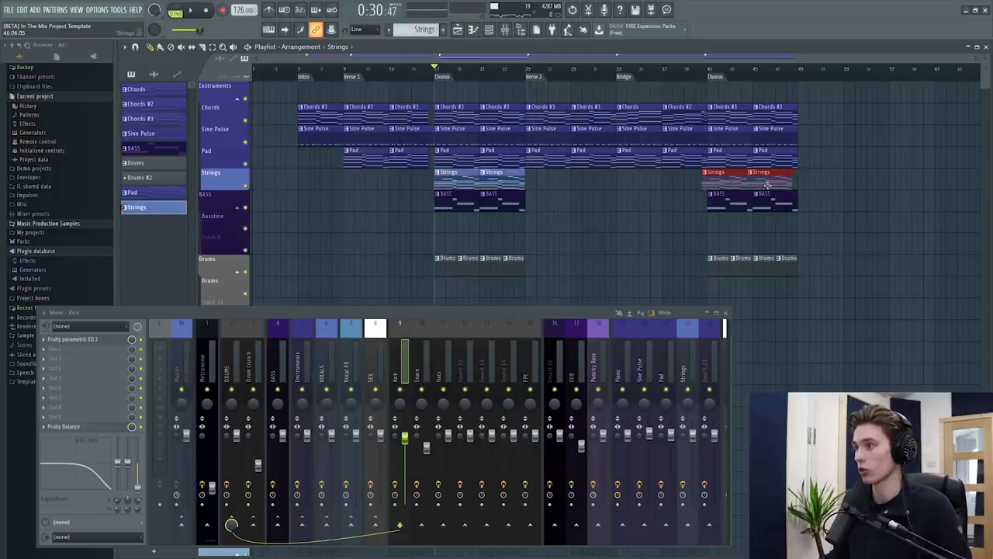
{"action": "left_click", "coordinate": [817, 187]}
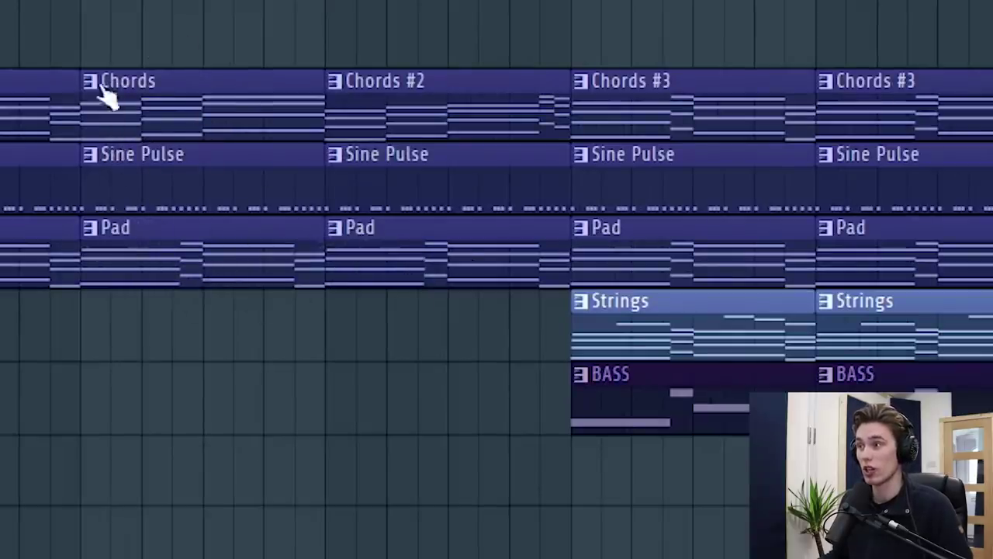
- Make the first Pad clip in the Bridge unique and use the new pattern for the Bridge's second Pad clip too
{"action": "left_click", "coordinate": [90, 227]}
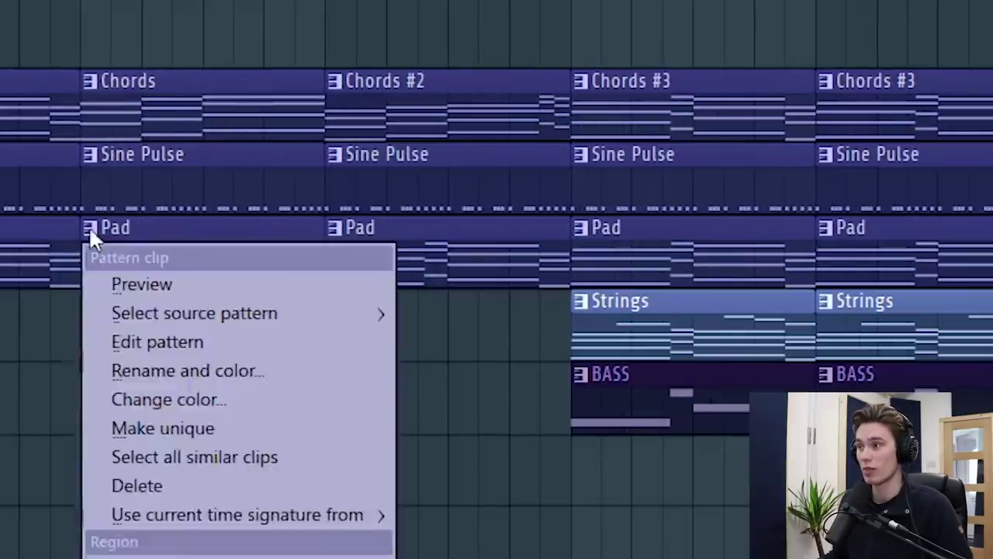
{"action": "left_click", "coordinate": [147, 427]}
{"action": "right_click", "coordinate": [377, 275]}
{"action": "left_click", "coordinate": [360, 269]}
{"action": "left_click_drag", "start_coordinate": [445, 260], "coordinate": [416, 260]}
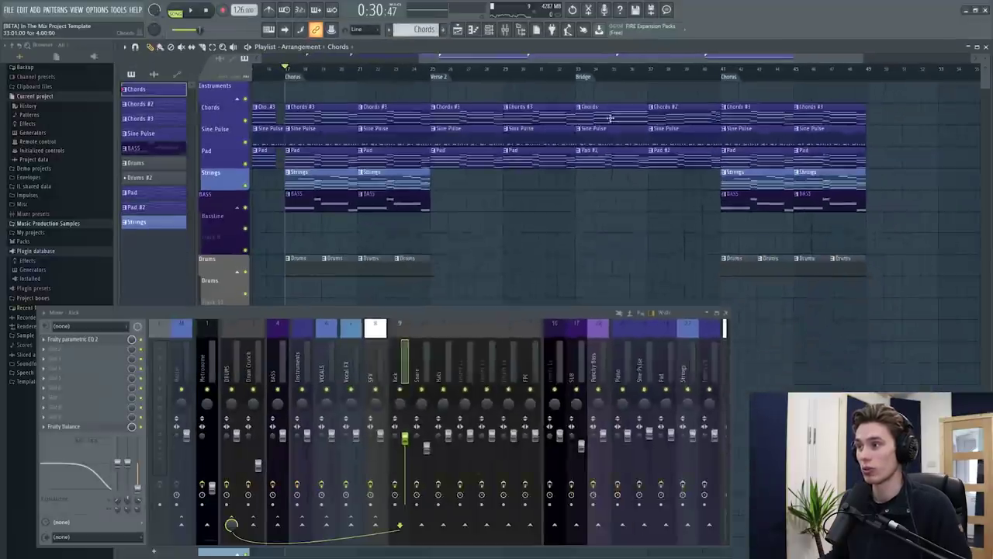
- Replace the notes of the Bridge's first Pad clip with the notes copied from the Chords clip above it
{"action": "double_click", "coordinate": [613, 122]}
{"action": "key", "text": "ctrl+a"}
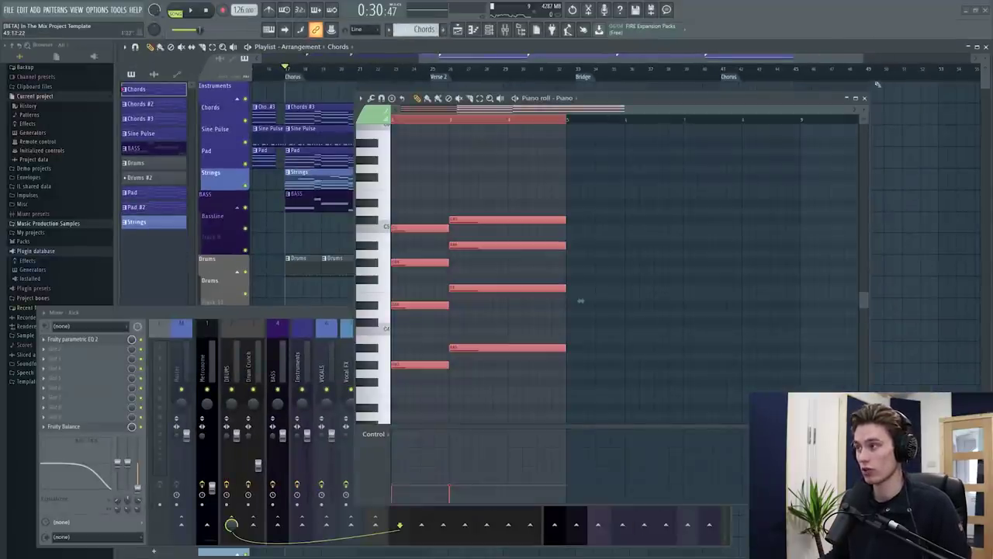
{"action": "left_click", "coordinate": [865, 98]}
{"action": "double_click", "coordinate": [611, 153]}
{"action": "key", "text": "ctrl+a"}
{"action": "key", "text": "Delete"}
{"action": "key", "text": "ctrl+v"}
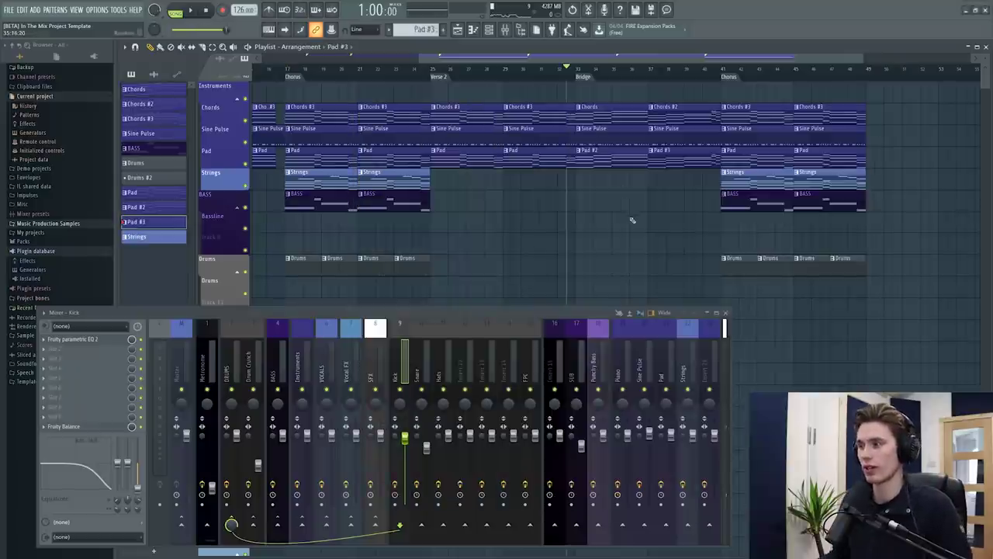
- Play the song from just before the Bridge into the last Chorus, removing any accidentally placed clips
{"action": "left_click", "coordinate": [637, 215]}
{"action": "right_click", "coordinate": [638, 214]}
{"action": "key", "text": "space"}
{"action": "scroll", "coordinate": [594, 75], "scroll_direction": "down", "scroll_amount": 3}
{"action": "left_click", "coordinate": [648, 219]}
{"action": "right_click", "coordinate": [656, 218]}
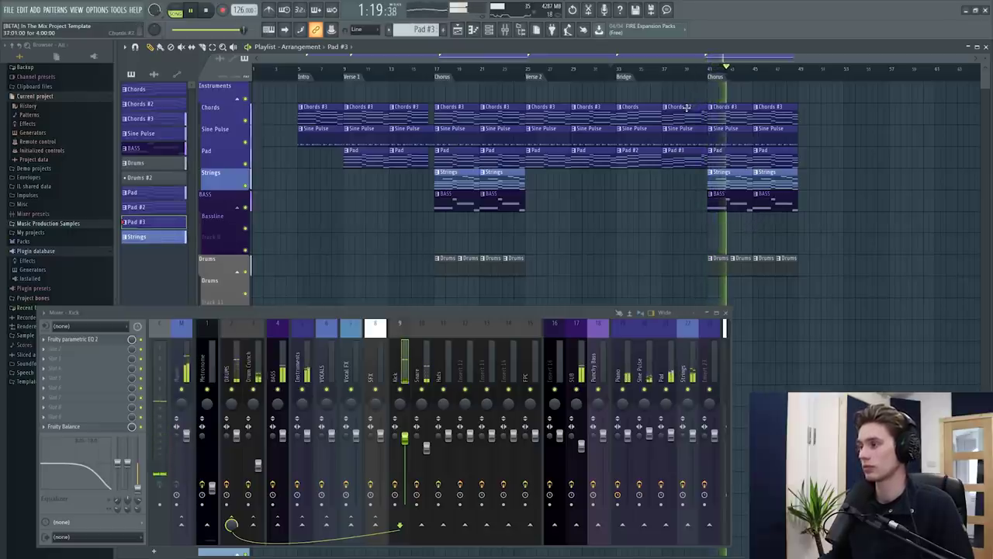
{"action": "key", "text": "space"}
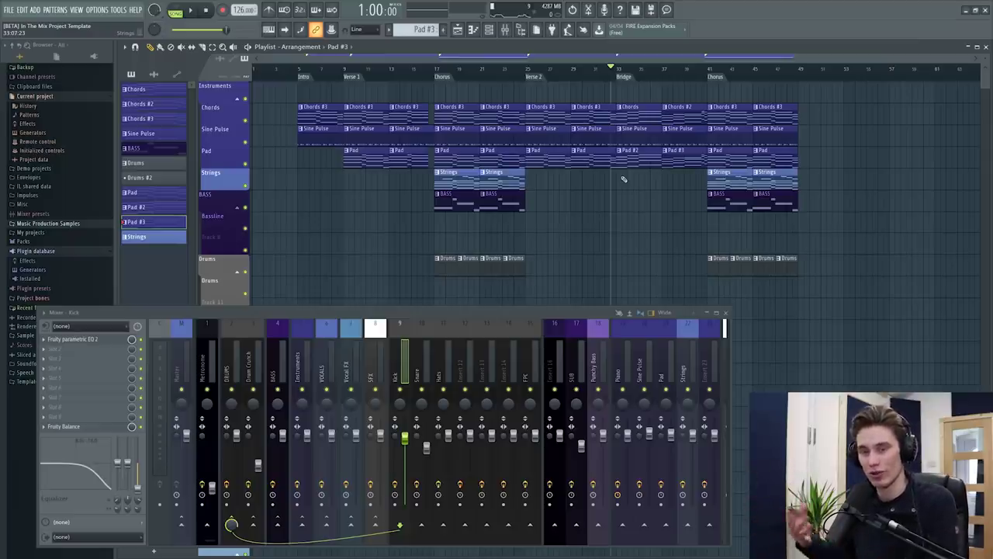
- Set the playhead at the first Chorus and clone the current arrangement as Arrangement_2
{"action": "left_click", "coordinate": [436, 75]}
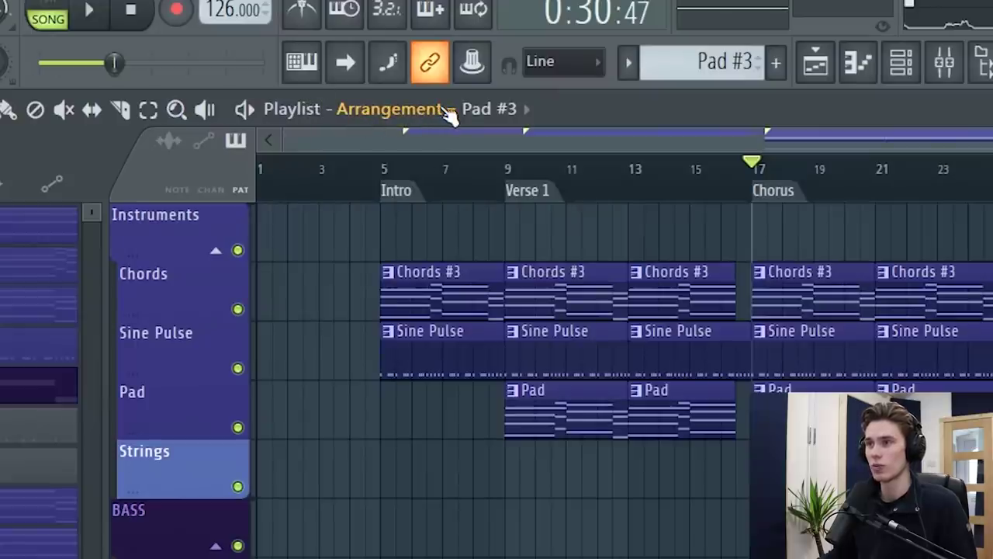
{"action": "left_click", "coordinate": [450, 110]}
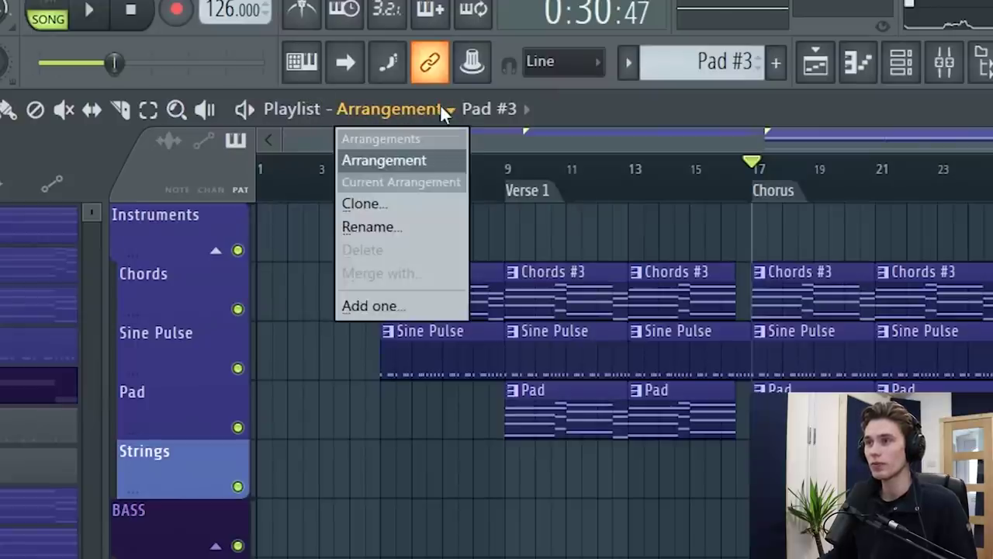
{"action": "left_click", "coordinate": [377, 204]}
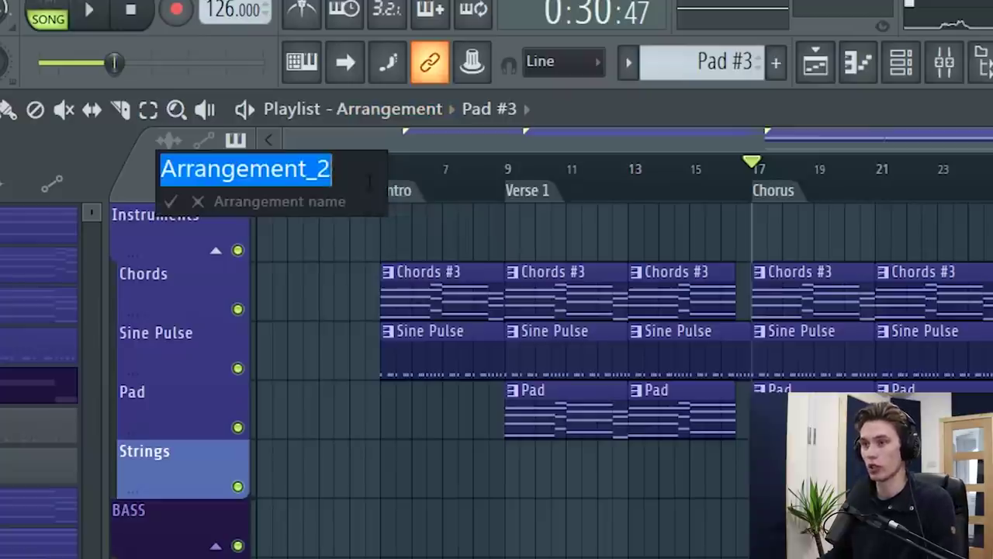
{"action": "key", "text": "Return"}
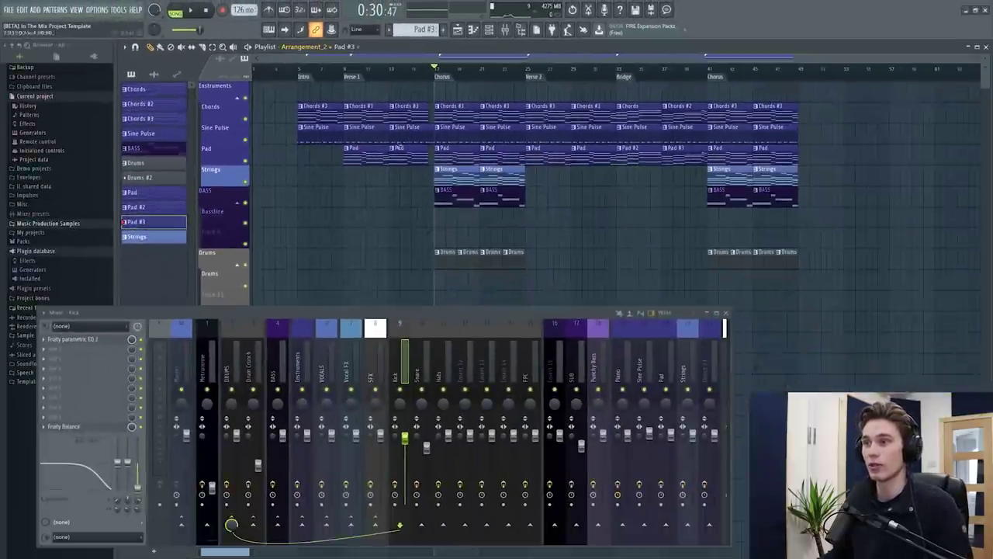
- Delete the Chords #3, Sine Pulse, Pad, Strings and BASS clips in the second half of the first Chorus
{"action": "right_click", "coordinate": [508, 107]}
{"action": "right_click", "coordinate": [507, 131]}
{"action": "right_click", "coordinate": [505, 152]}
{"action": "right_click", "coordinate": [505, 174]}
{"action": "right_click", "coordinate": [503, 196]}
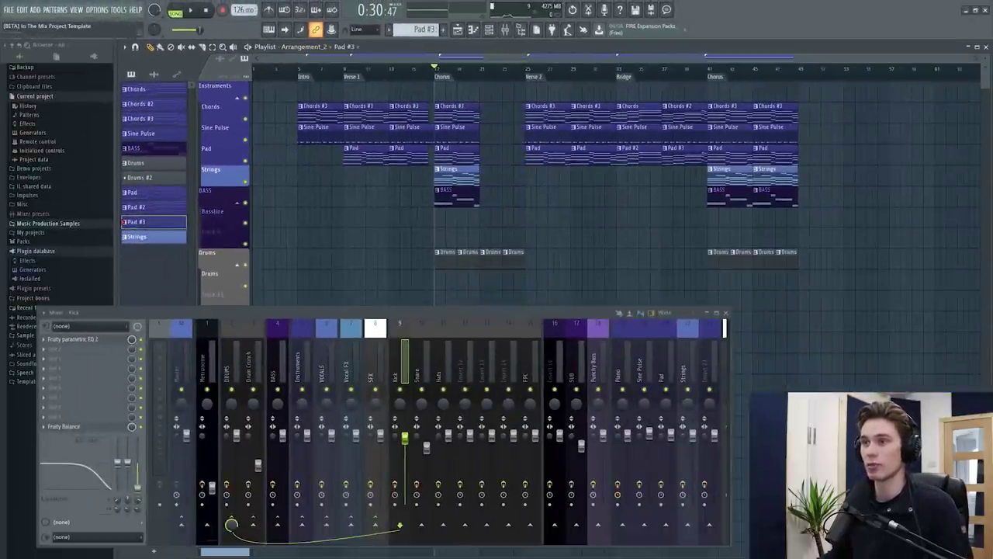
- Compare with the original arrangement, return to Arrangement_2 and undo the deletion of the Chorus clips
{"action": "left_click", "coordinate": [323, 48]}
{"action": "left_click", "coordinate": [317, 67]}
{"action": "left_click", "coordinate": [318, 48]}
{"action": "left_click", "coordinate": [315, 77]}
{"action": "key", "text": "ctrl+z"}
{"action": "left_click", "coordinate": [586, 216]}
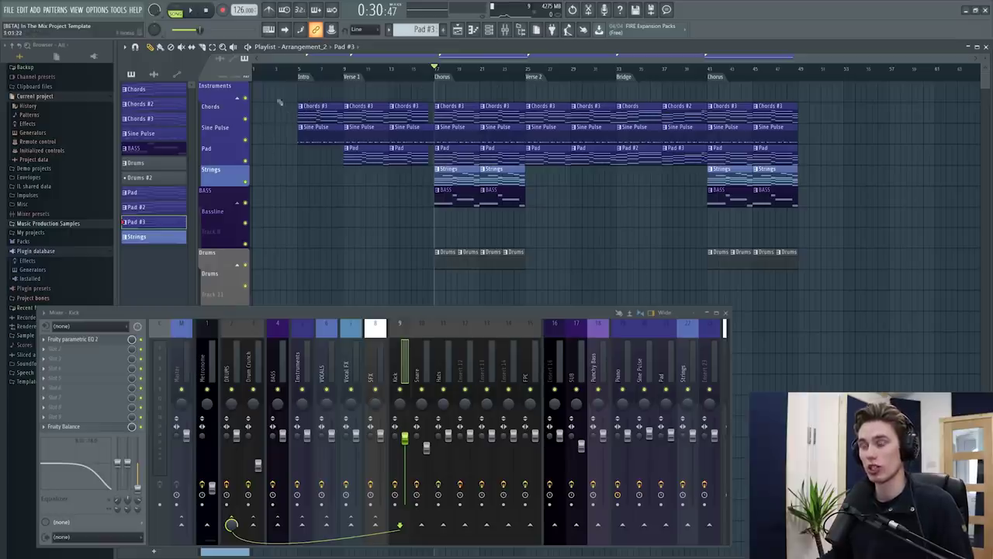
- Select all the notes of the Pad clip at the first Chorus in its piano roll, then return to the playlist
{"action": "scroll", "coordinate": [458, 200], "scroll_direction": "up", "scroll_amount": 4}
{"action": "scroll", "coordinate": [472, 200], "scroll_direction": "up", "scroll_amount": 2}
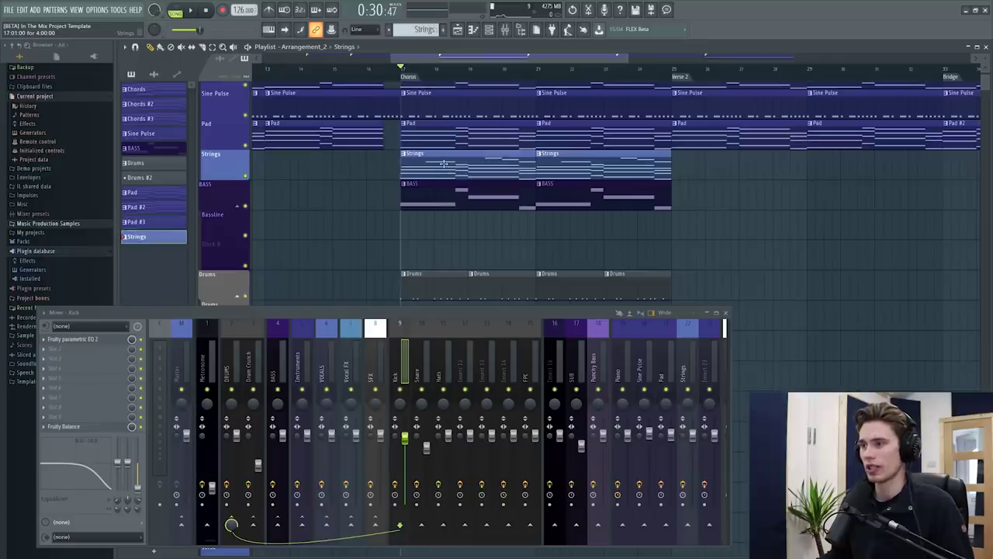
{"action": "double_click", "coordinate": [437, 140]}
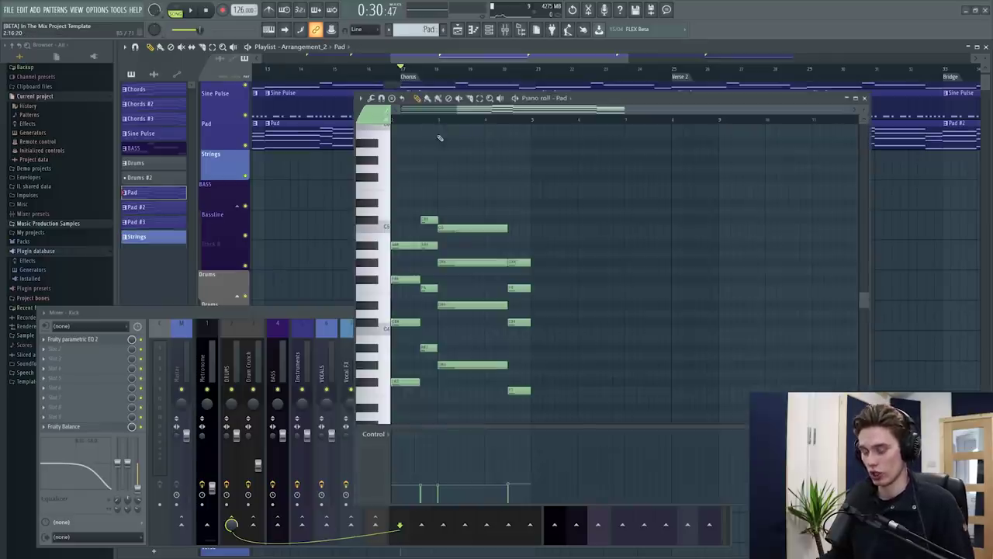
{"action": "key", "text": "ctrl+a"}
{"action": "left_click", "coordinate": [866, 99]}
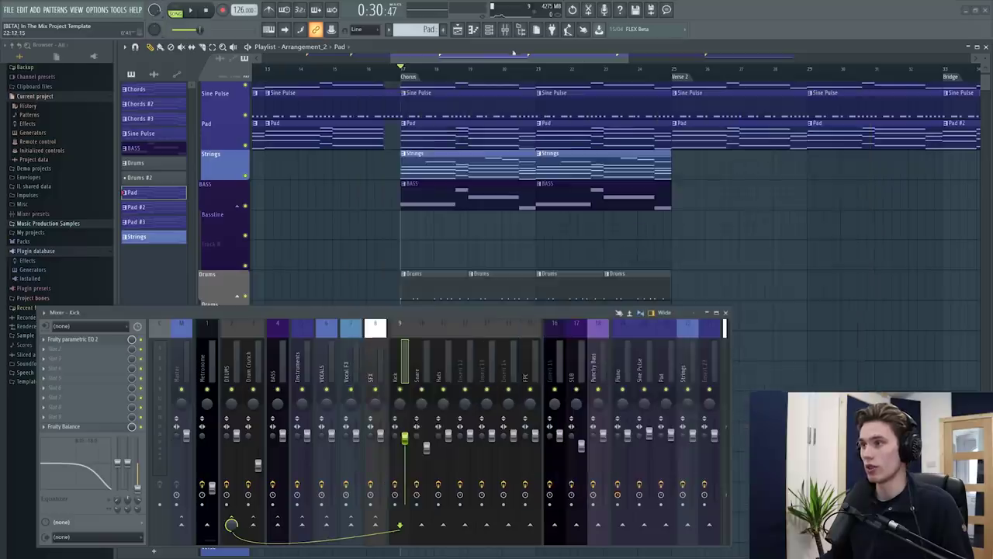
- Open FLEX on the Strings channel and browse the presets of the Essential Strings pack
{"action": "left_click", "coordinate": [488, 29]}
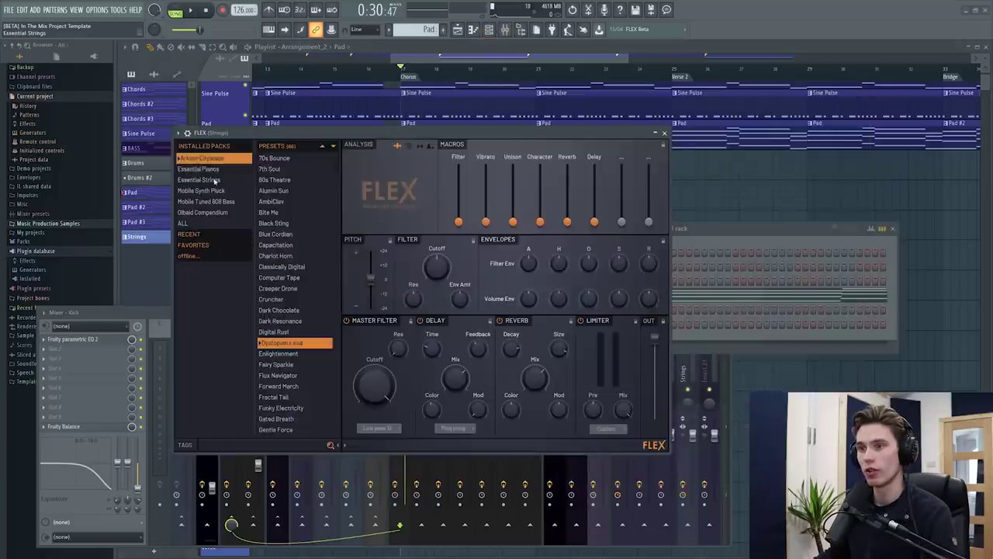
{"action": "left_click", "coordinate": [213, 181]}
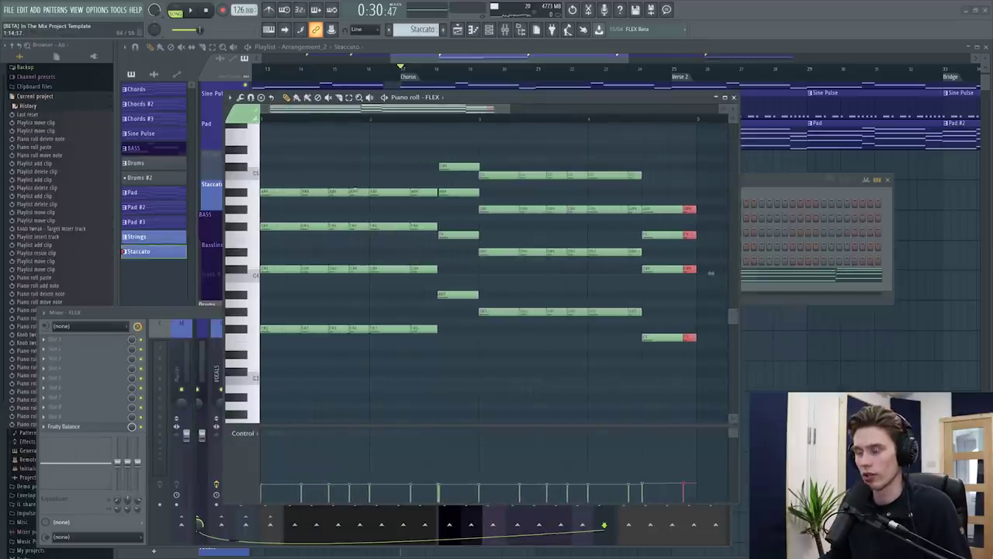
- Play the Staccato pattern while varying the pitches of its top notes in the first two bars, then close the piano roll and Channel rack
{"action": "key", "text": "space"}
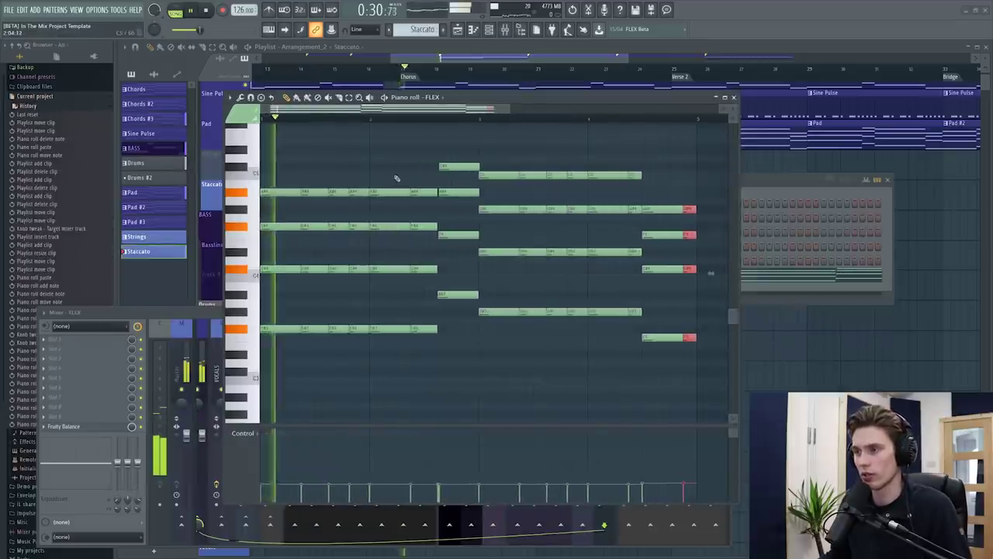
{"action": "left_click", "coordinate": [405, 157]}
{"action": "right_click", "coordinate": [408, 158]}
{"action": "left_click", "coordinate": [411, 158]}
{"action": "key", "text": "ctrl+z"}
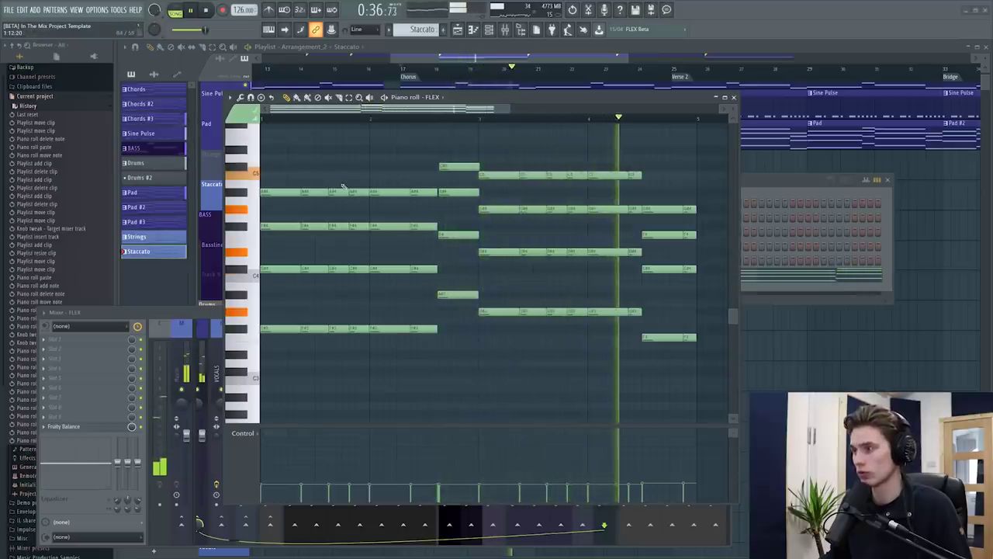
{"action": "key", "text": "space"}
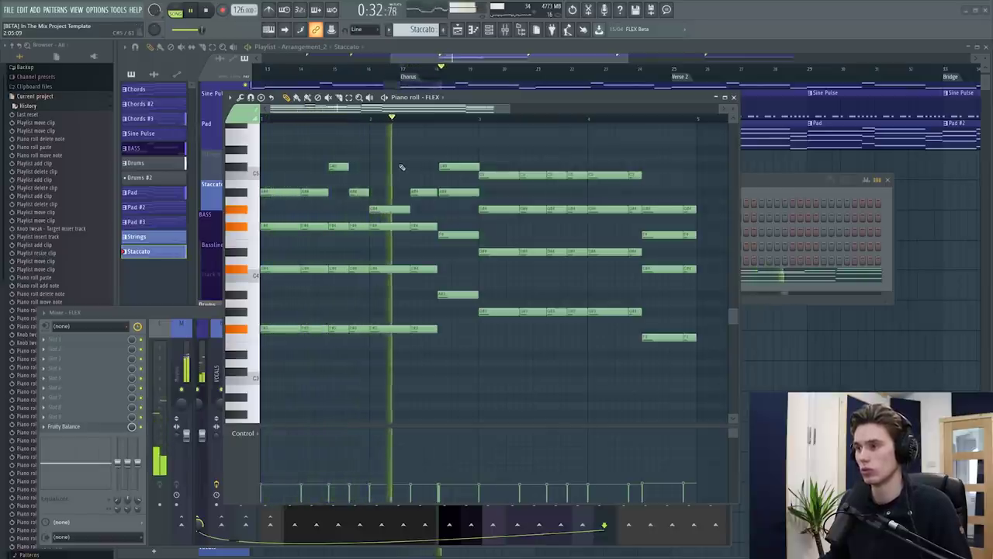
{"action": "left_click", "coordinate": [734, 97]}
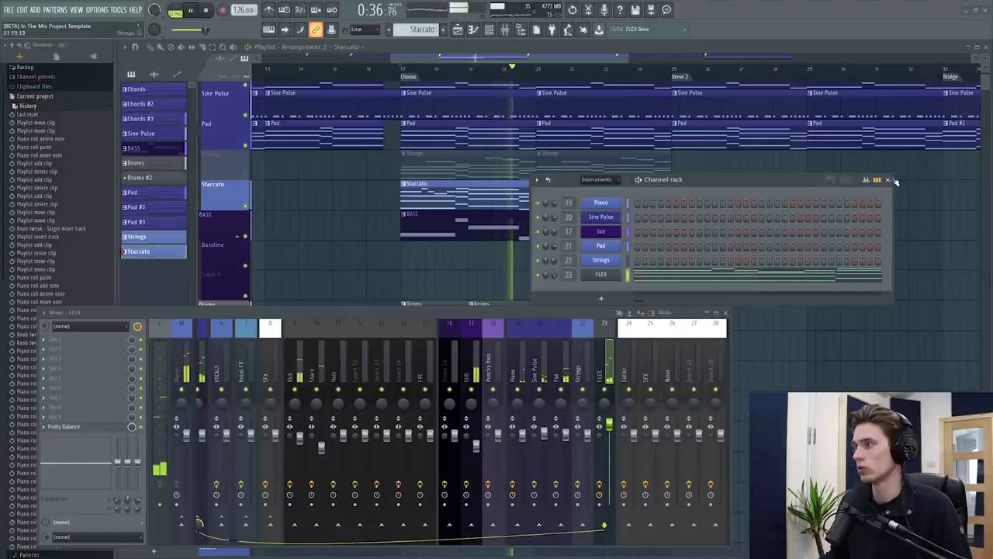
{"action": "left_click", "coordinate": [887, 179]}
{"action": "key", "text": "space"}
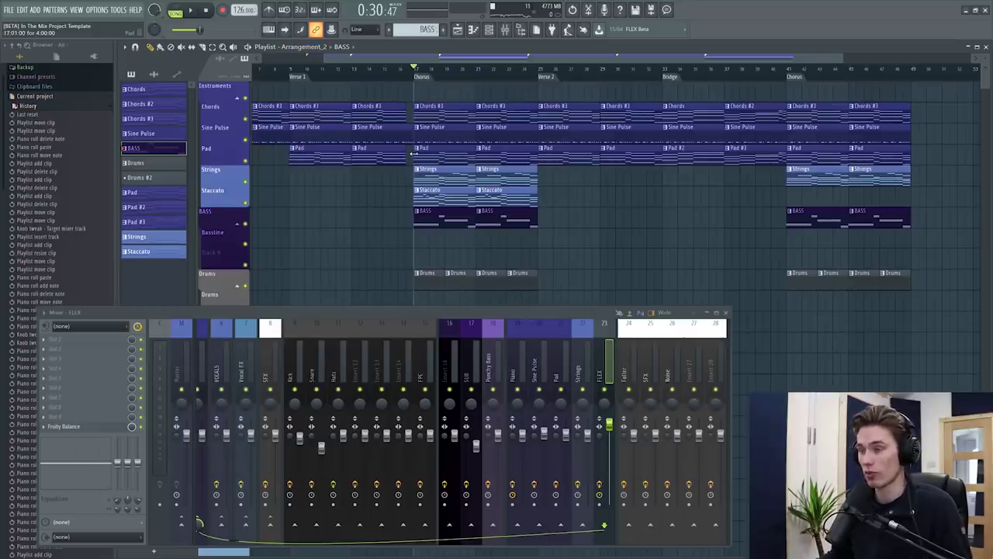
- Play the first Chorus while switching back and forth between Arrangement and Arrangement_2 to compare them
{"action": "key", "text": "space"}
{"action": "left_click", "coordinate": [303, 47]}
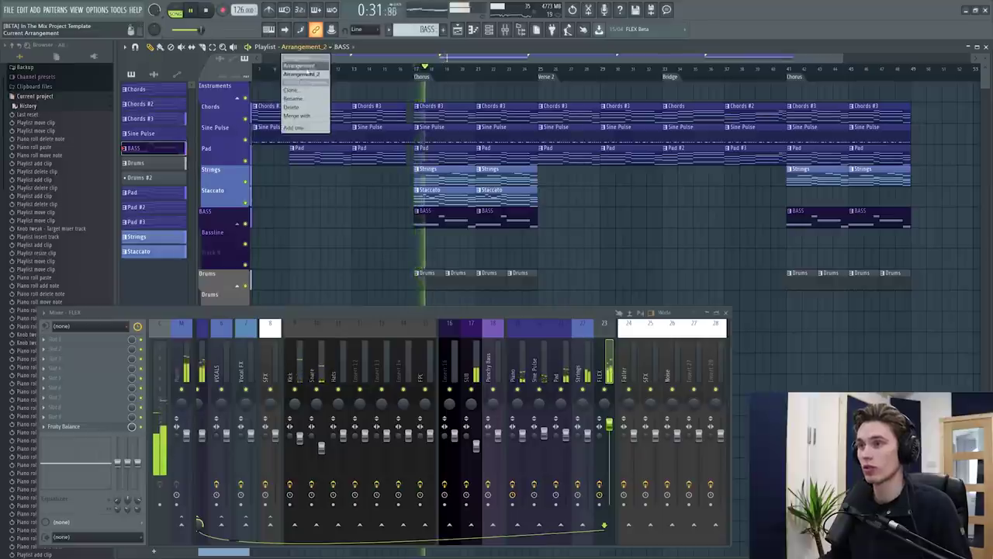
{"action": "left_click", "coordinate": [308, 61]}
{"action": "left_click", "coordinate": [303, 47]}
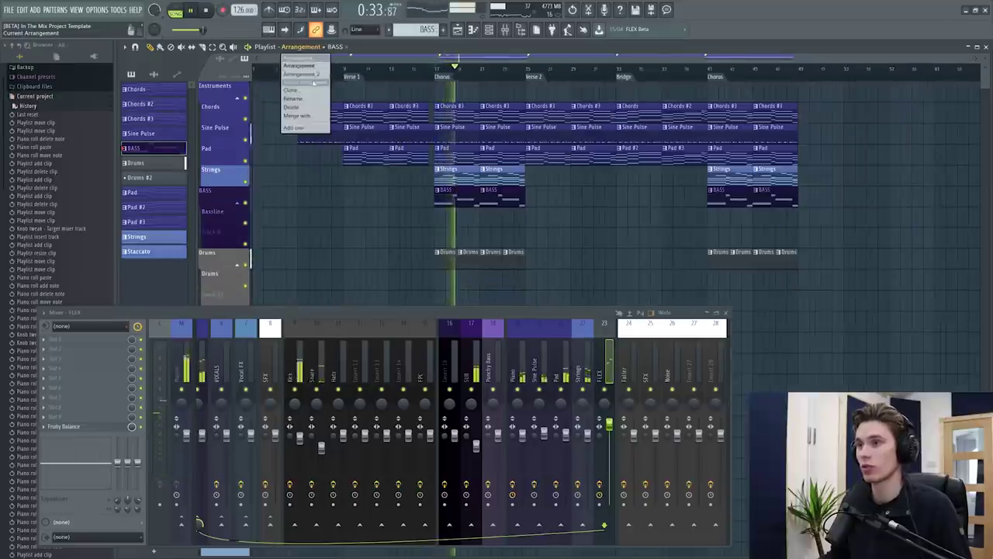
{"action": "left_click", "coordinate": [313, 75]}
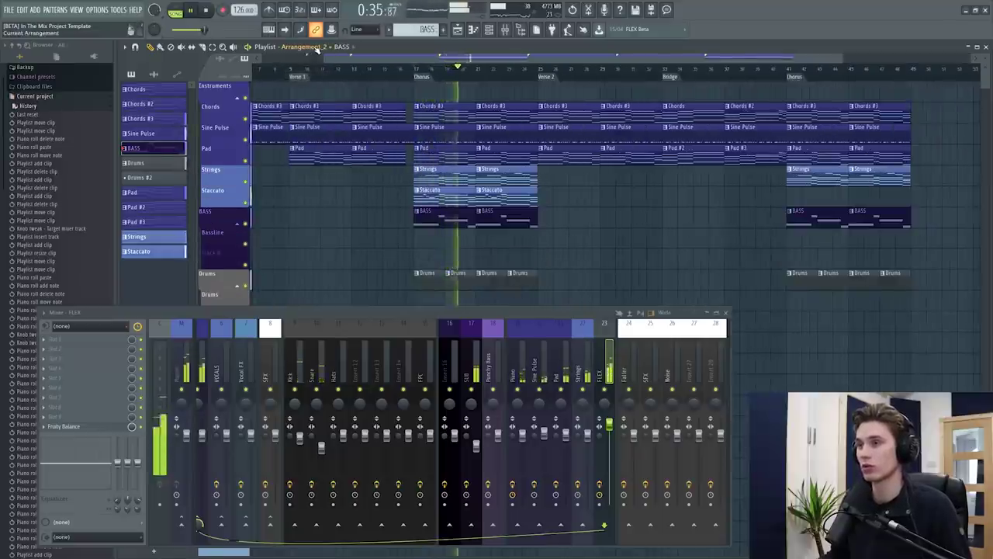
{"action": "left_click", "coordinate": [304, 46]}
{"action": "left_click", "coordinate": [300, 65]}
{"action": "left_click", "coordinate": [303, 46]}
{"action": "left_click", "coordinate": [315, 76]}
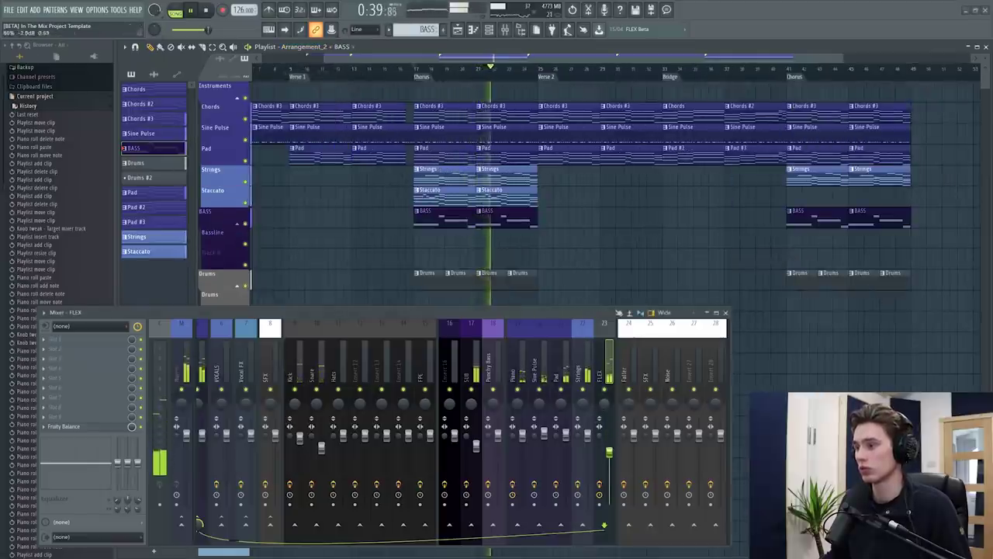
- Lower the FLEX mixer track's volume against the Chorus and stop playback
{"action": "left_click", "coordinate": [592, 256]}
{"action": "right_click", "coordinate": [592, 256]}
{"action": "key", "text": "space"}
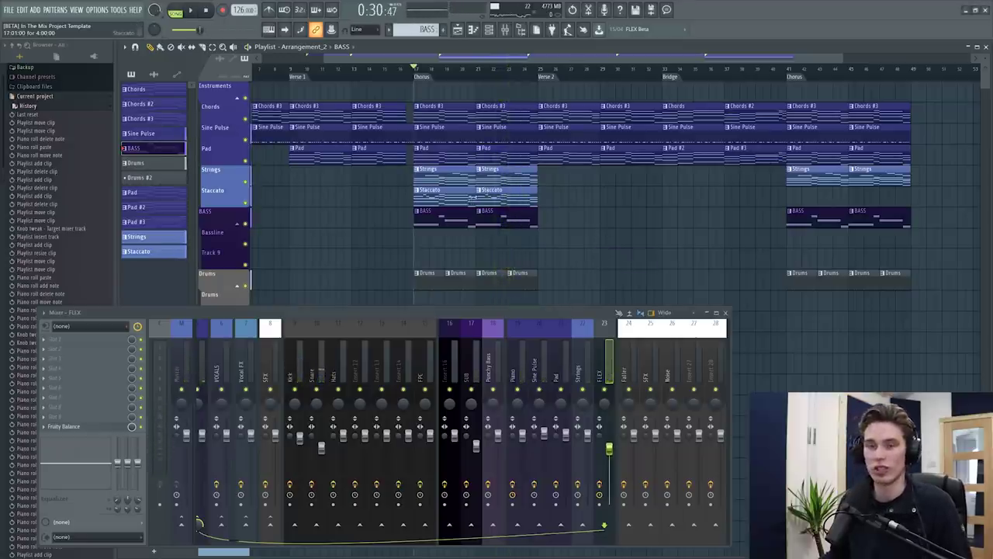
- Switch to the original Arrangement and set the playhead at the start of the Intro
{"action": "left_click", "coordinate": [307, 47]}
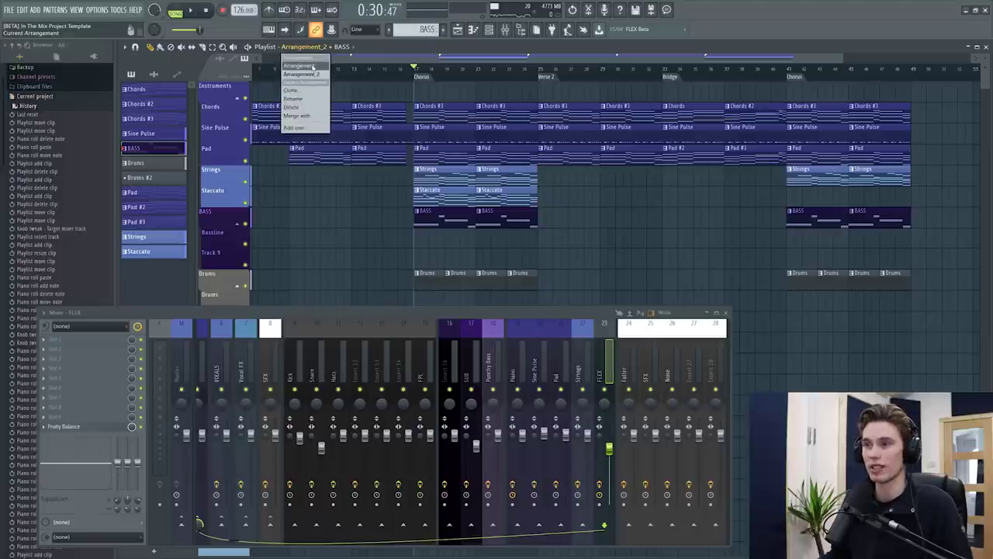
{"action": "left_click", "coordinate": [312, 67]}
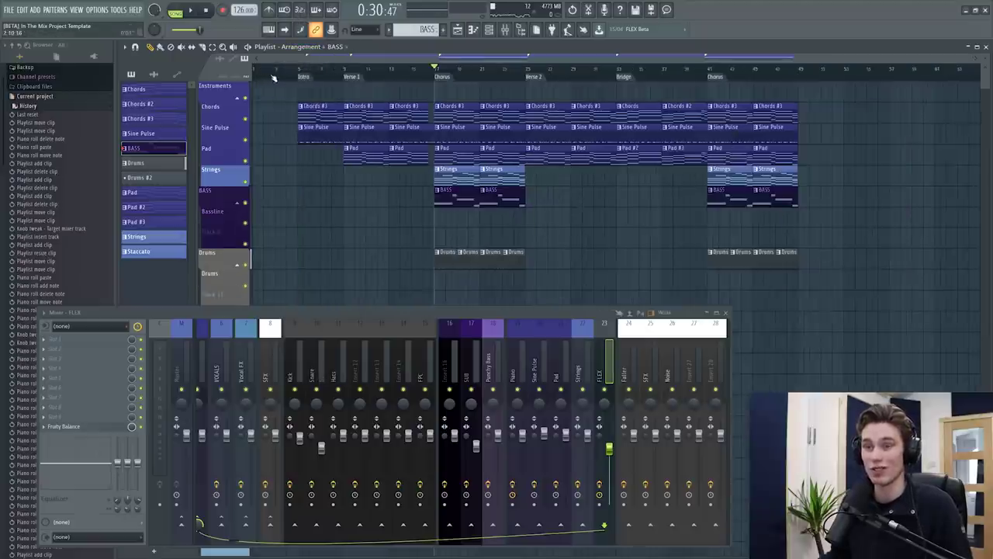
{"action": "scroll", "coordinate": [275, 77], "scroll_direction": "up", "scroll_amount": 3}
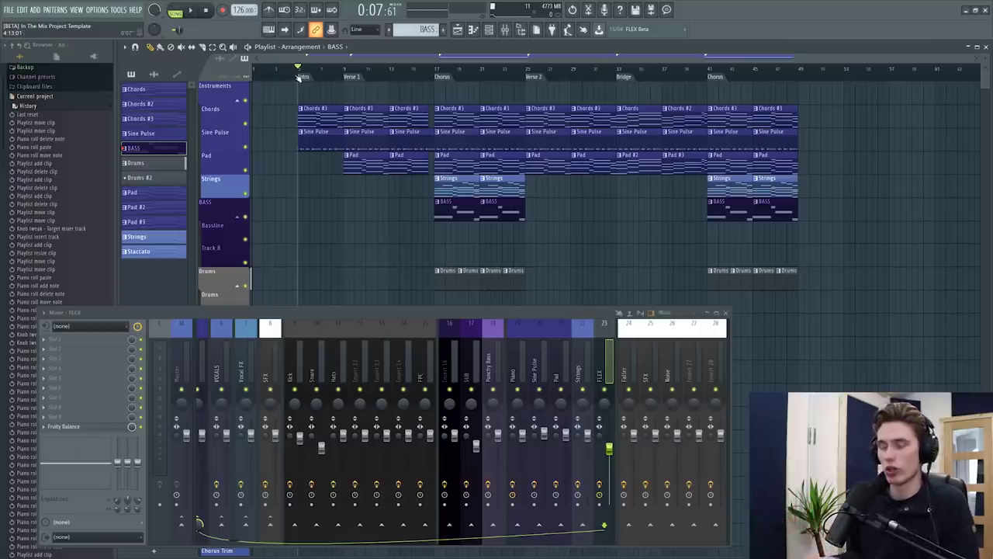
{"action": "scroll", "coordinate": [299, 78], "scroll_direction": "up", "scroll_amount": 2}
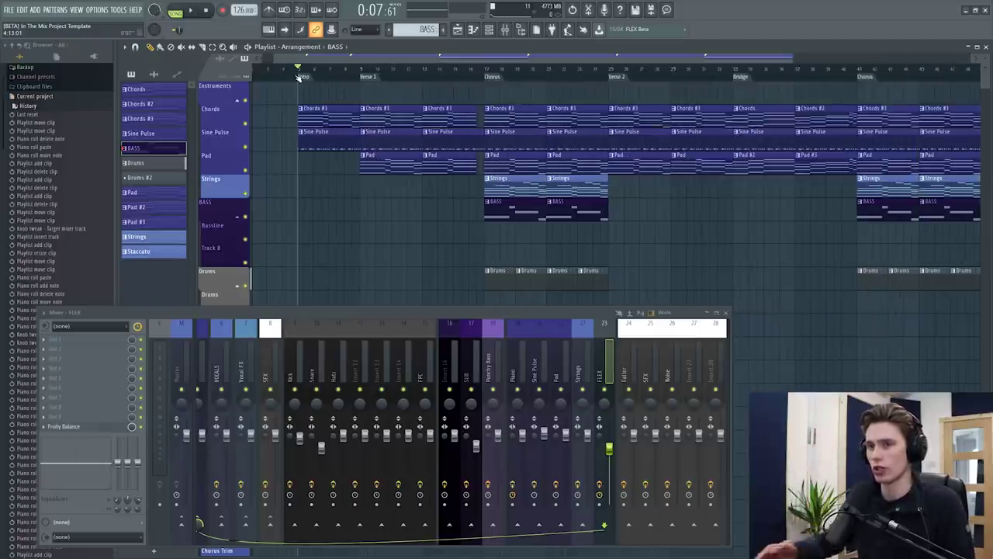
{"action": "scroll", "coordinate": [298, 78], "scroll_direction": "up", "scroll_amount": 2}
{"action": "scroll", "coordinate": [288, 107], "scroll_direction": "up", "scroll_amount": 2}
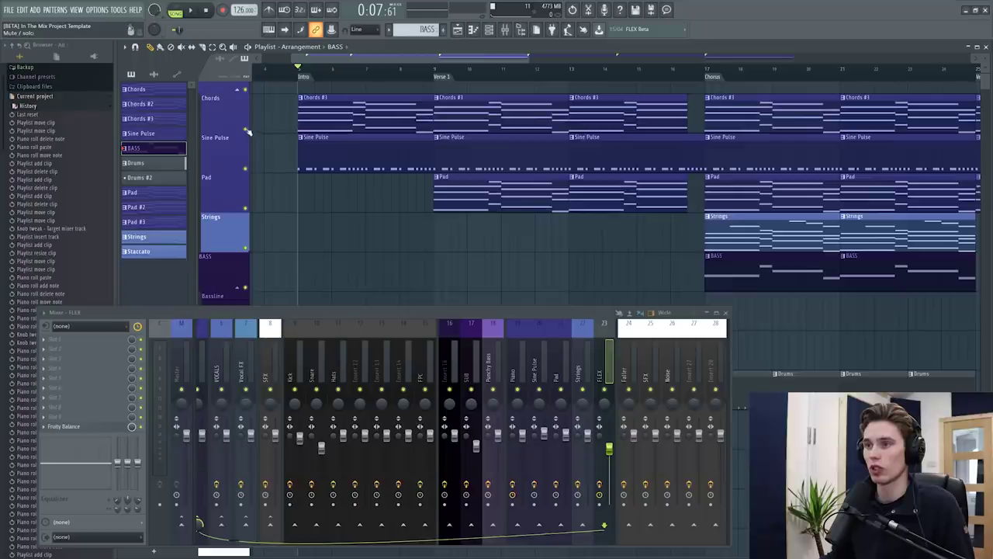
- Play the song briefly from just before the Intro with all tracks active
{"action": "right_click", "coordinate": [246, 129]}
{"action": "right_click", "coordinate": [245, 129]}
{"action": "left_click", "coordinate": [280, 76]}
{"action": "key", "text": "space"}
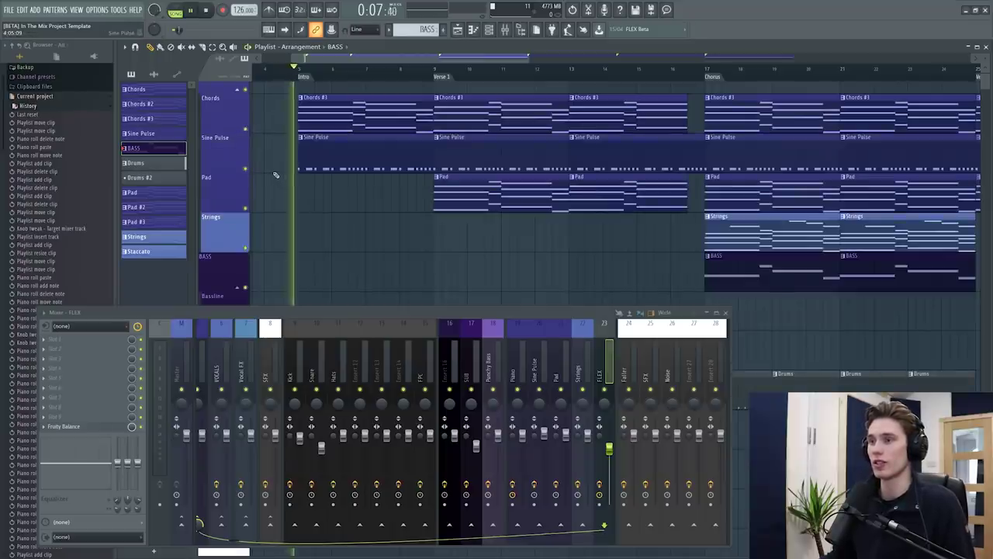
{"action": "key", "text": "space"}
{"action": "scroll", "coordinate": [301, 73], "scroll_direction": "up", "scroll_amount": 2}
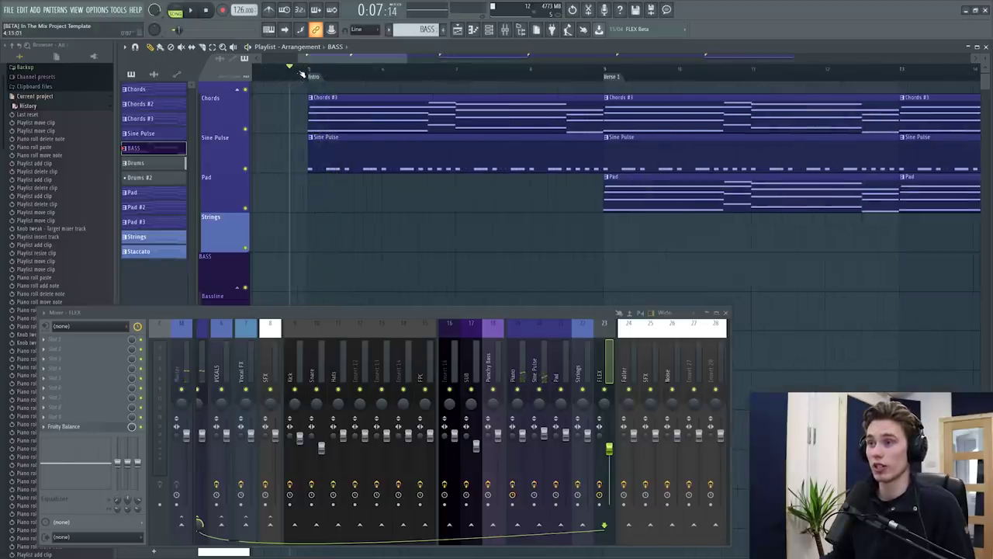
- Solo the Chords track and record the Intro's first chord into Edison on the Current mixer track
{"action": "right_click", "coordinate": [245, 129]}
{"action": "left_click", "coordinate": [488, 31]}
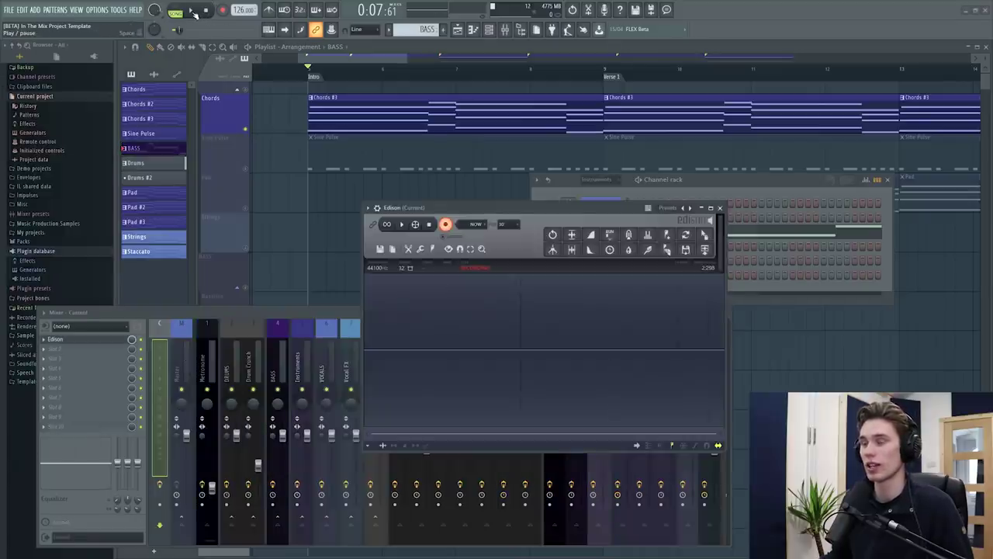
{"action": "left_click", "coordinate": [193, 11]}
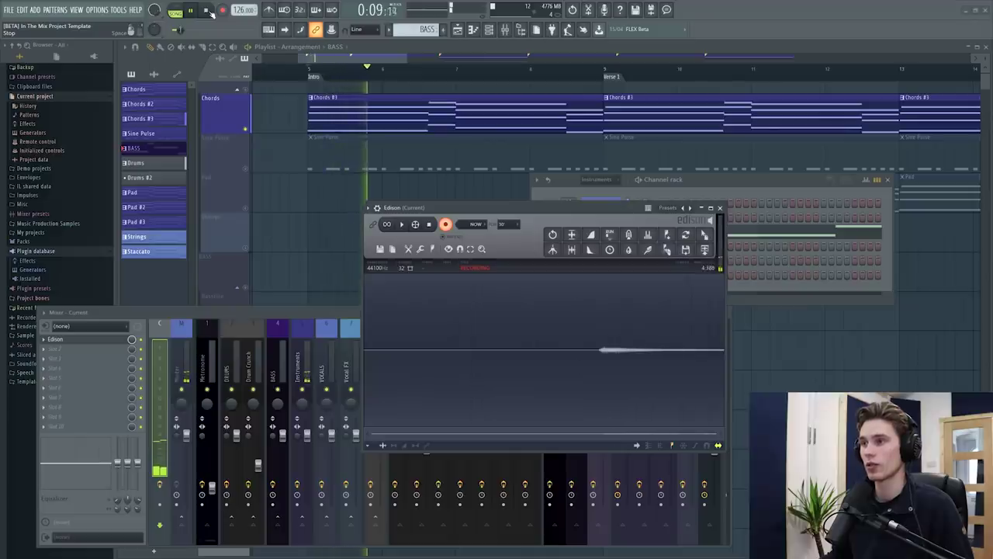
{"action": "left_click", "coordinate": [206, 11]}
- Reverse the entire chord recording in Edison and apply reverb to it
{"action": "key", "text": "ctrl+a"}
{"action": "key", "text": "ctrl+r"}
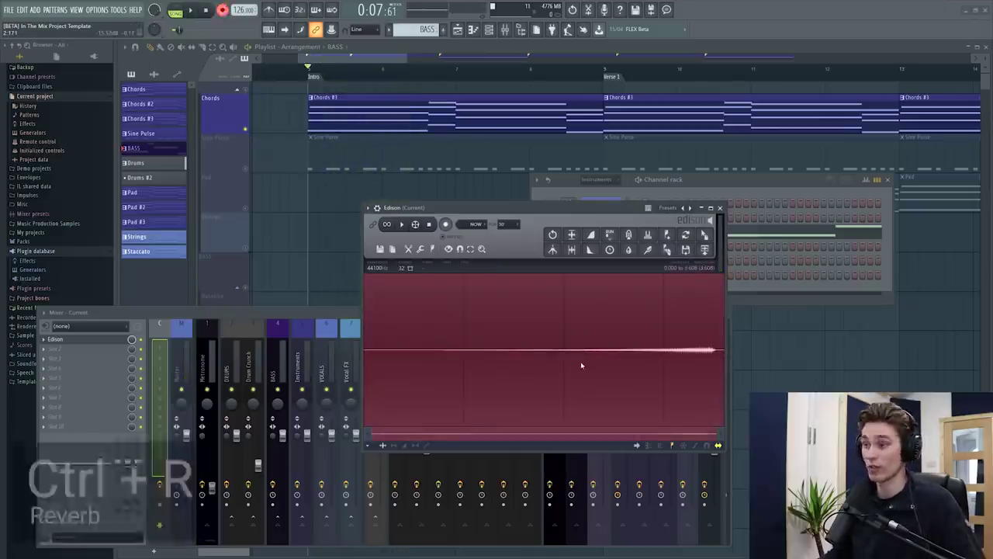
{"action": "left_click", "coordinate": [523, 352]}
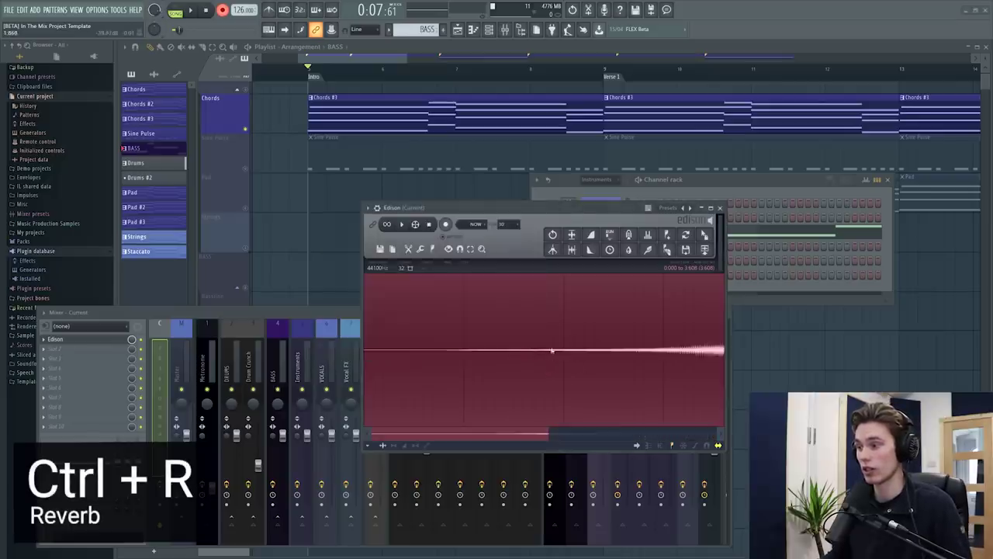
- Place the reversed chord in the playlist right before the Intro and audition it with Fruity Reeverb 2 on Insert 27
{"action": "left_click_drag", "start_coordinate": [714, 232], "coordinate": [291, 182]}
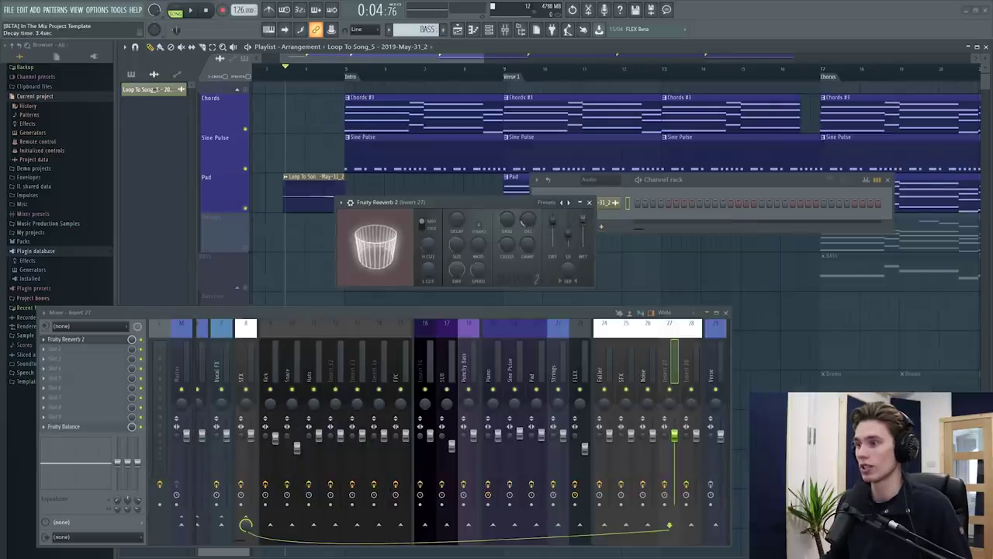
{"action": "key", "text": "space"}
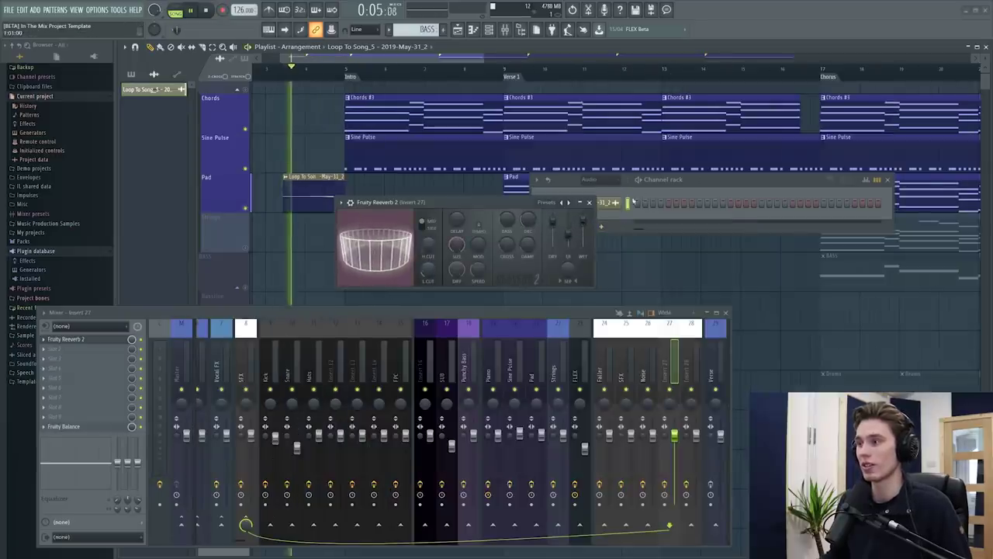
{"action": "left_click", "coordinate": [589, 202]}
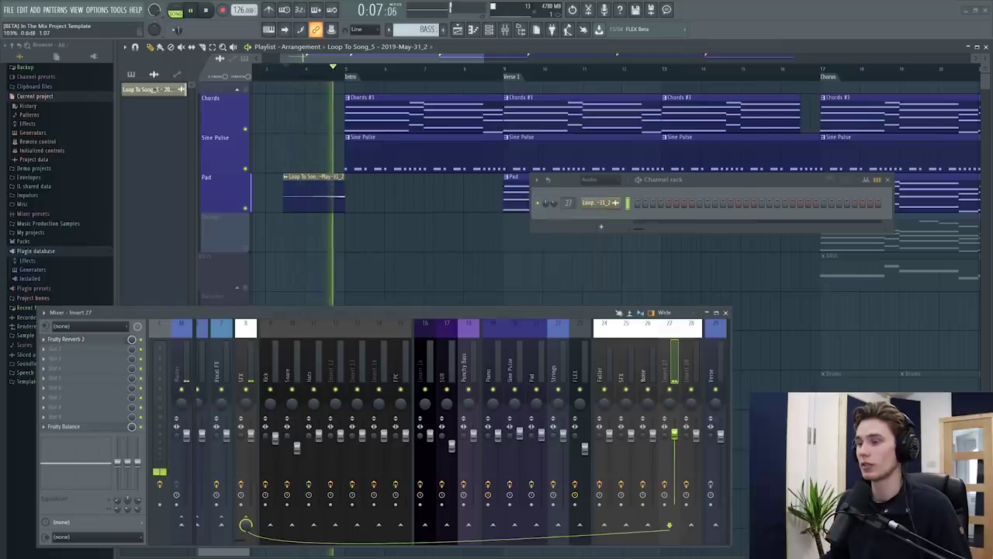
{"action": "left_click", "coordinate": [361, 165]}
{"action": "key", "text": "space"}
- Add a Sine Pulse clip before the Intro and trim it and the reversed chord to the one bar leading into it
{"action": "left_click", "coordinate": [271, 153]}
{"action": "left_click_drag", "start_coordinate": [303, 150], "coordinate": [150, 161]}
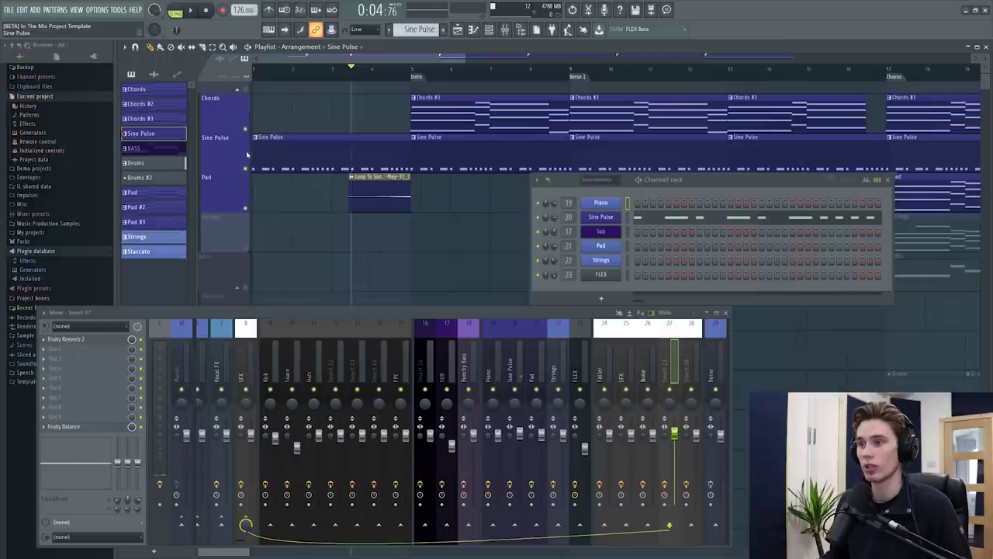
{"action": "scroll", "coordinate": [288, 79], "scroll_direction": "up", "scroll_amount": 2}
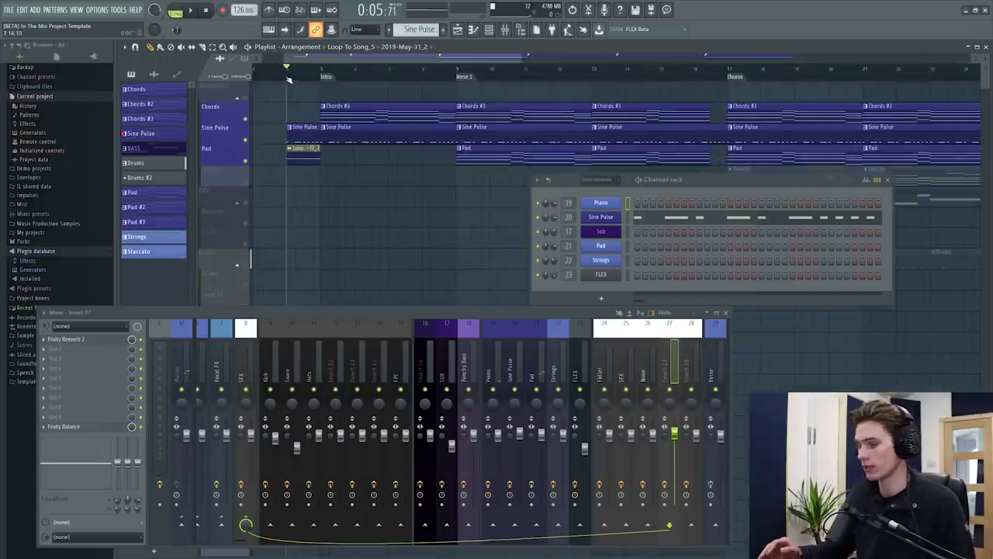
- Play the lead-in bar through the Intro and into Verse 1
{"action": "key", "text": "space"}
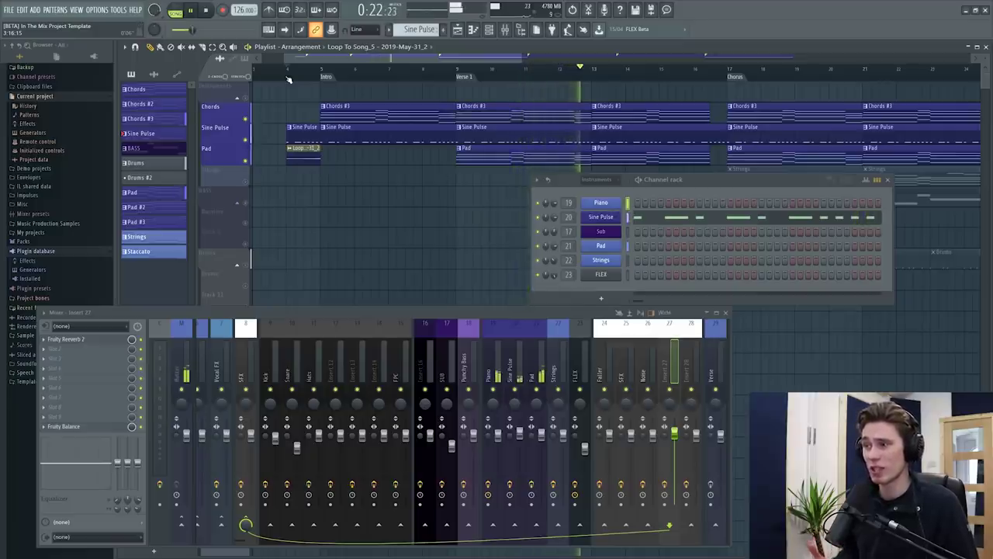
{"action": "scroll", "coordinate": [553, 87], "scroll_direction": "down", "scroll_amount": 2}
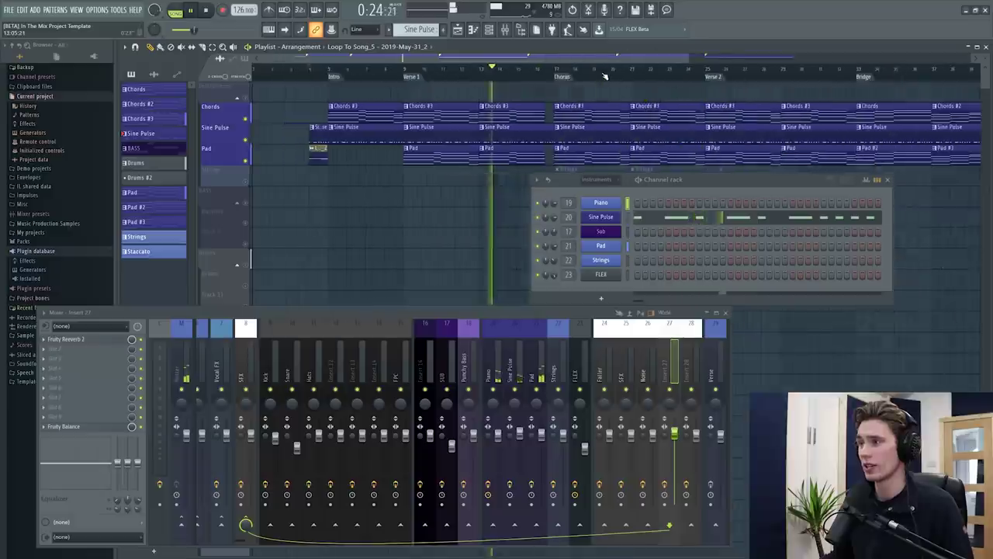
{"action": "scroll", "coordinate": [544, 82], "scroll_direction": "down", "scroll_amount": 3}
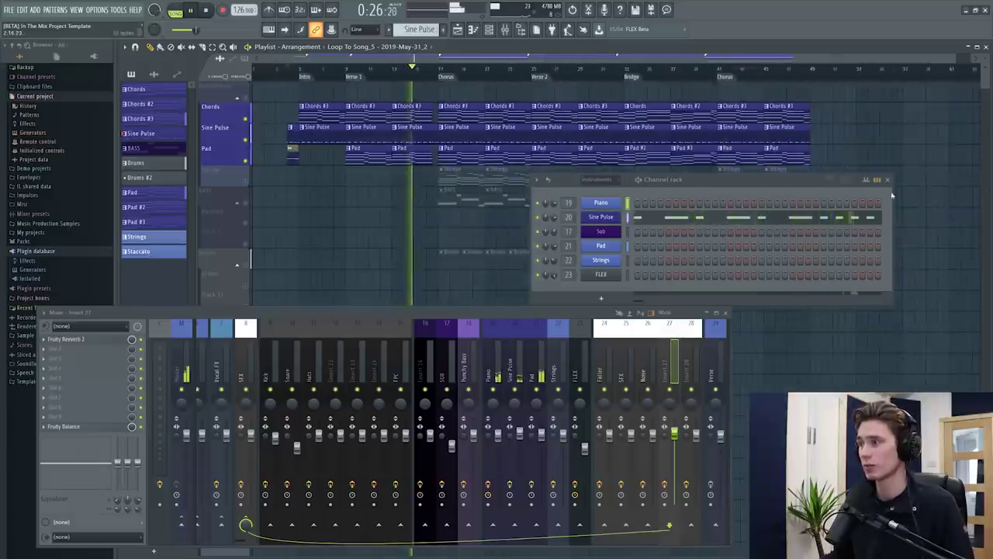
- Hide the Channel rack, stop playback and unmute all the muted playlist tracks
{"action": "key", "text": "F6"}
{"action": "scroll", "coordinate": [482, 78], "scroll_direction": "up", "scroll_amount": 1}
{"action": "scroll", "coordinate": [482, 78], "scroll_direction": "down", "scroll_amount": 1}
{"action": "scroll", "coordinate": [483, 77], "scroll_direction": "up", "scroll_amount": 1}
{"action": "scroll", "coordinate": [482, 77], "scroll_direction": "down", "scroll_amount": 1}
{"action": "key", "text": "space"}
{"action": "left_click", "coordinate": [250, 184]}
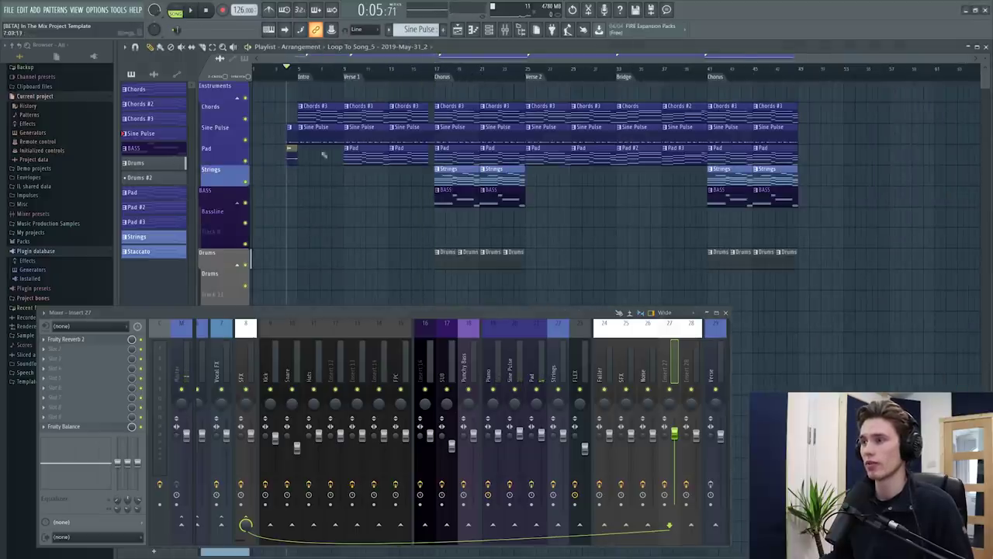
- Shift all clips from the first Chorus onward eight bars later and extend Verse 1's Chords, Sine Pulse and Pad to lead into it
{"action": "left_click_drag", "start_coordinate": [436, 82], "coordinate": [843, 310]}
{"action": "left_click_drag", "start_coordinate": [458, 109], "coordinate": [548, 108]}
{"action": "left_click", "coordinate": [549, 91]}
{"action": "left_click", "coordinate": [548, 89]}
{"action": "left_click", "coordinate": [491, 68]}
{"action": "right_click", "coordinate": [553, 91]}
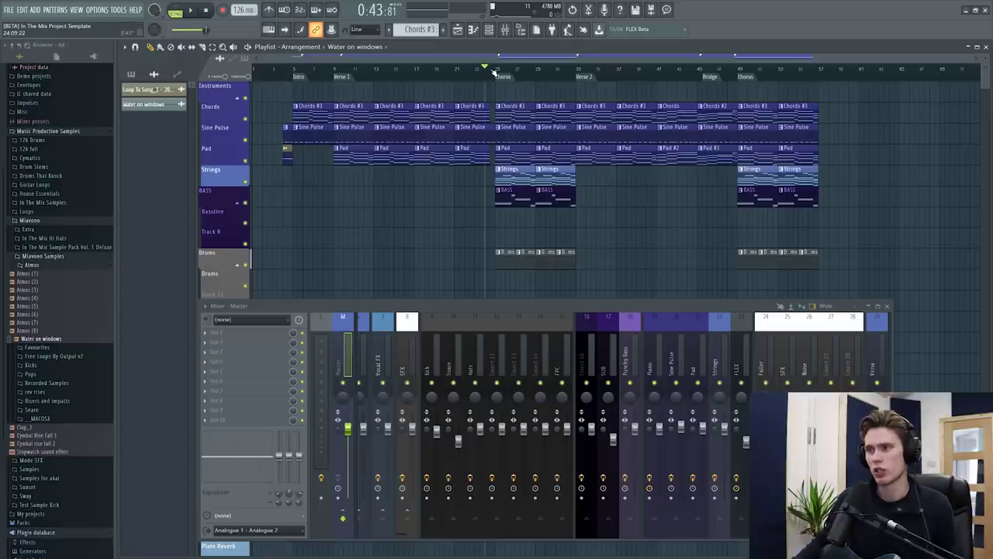
- Set the audio input of mixer Insert 40 to Analogue 2 and play the first Chorus to try live guitar over it
{"action": "scroll", "coordinate": [760, 348], "scroll_direction": "down", "scroll_amount": 7}
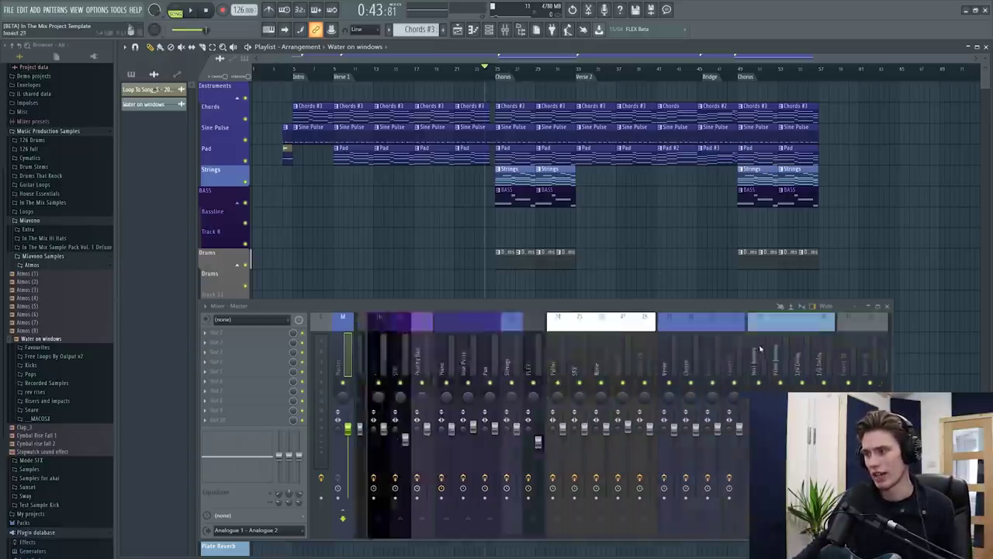
{"action": "scroll", "coordinate": [643, 350], "scroll_direction": "up", "scroll_amount": 1}
{"action": "left_click", "coordinate": [733, 353]}
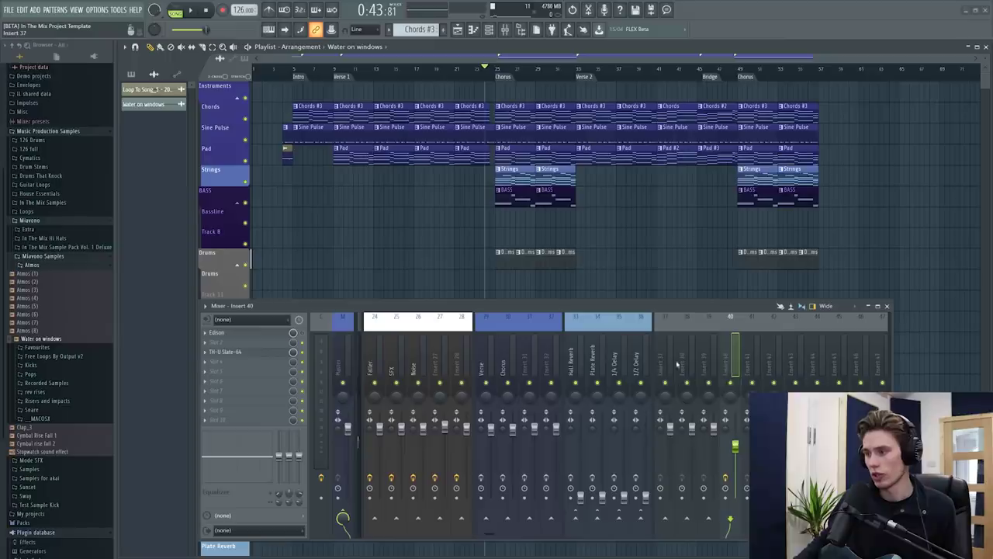
{"action": "left_click", "coordinate": [287, 320]}
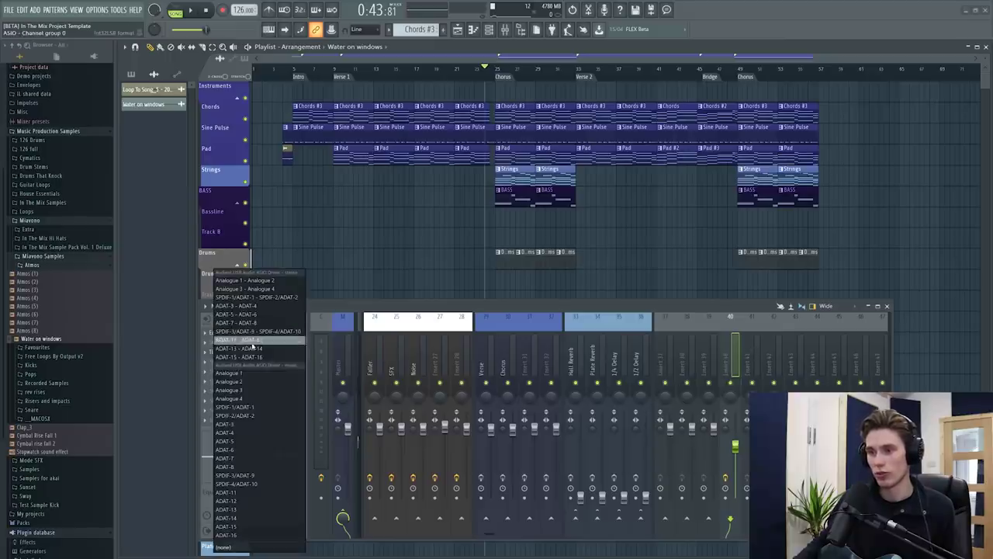
{"action": "left_click", "coordinate": [250, 383]}
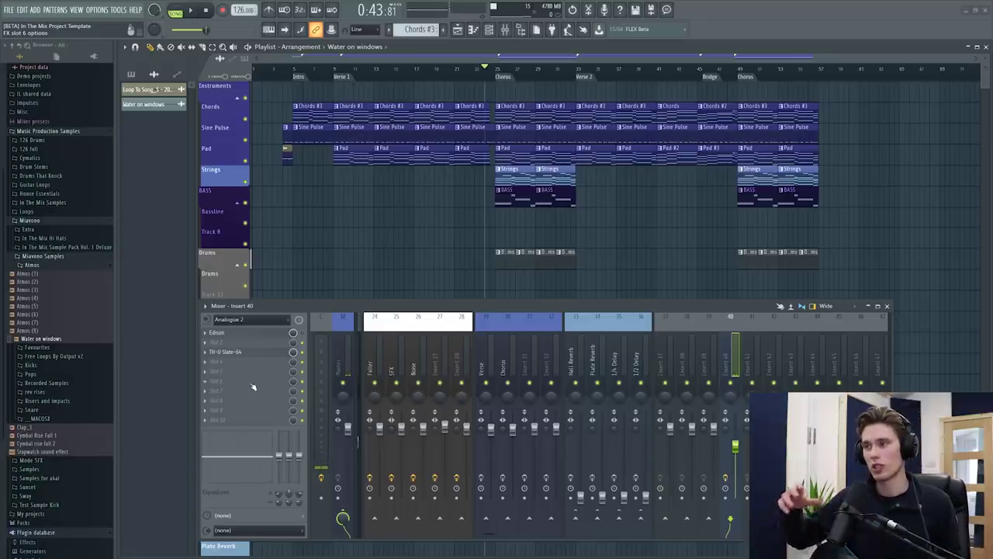
{"action": "key", "text": "space"}
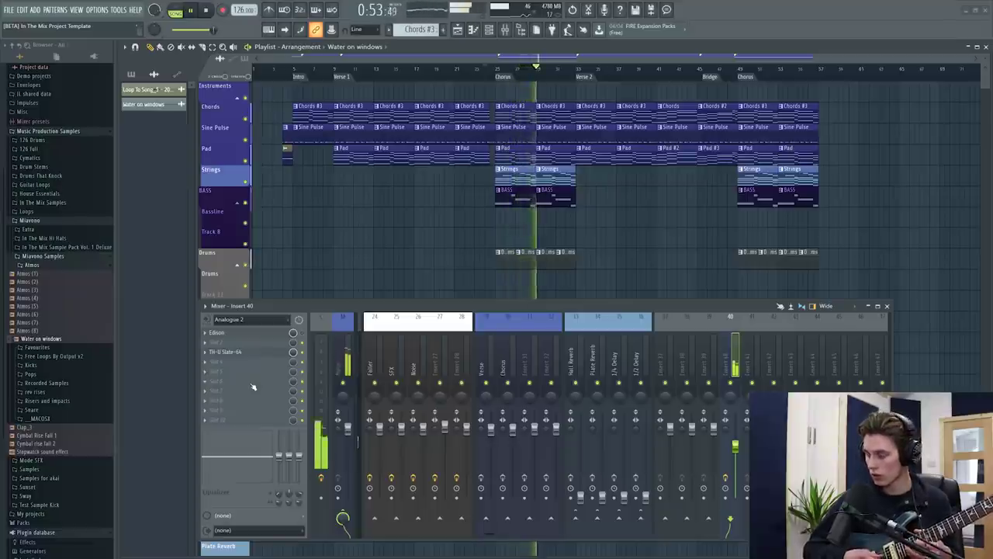
{"action": "key", "text": "space"}
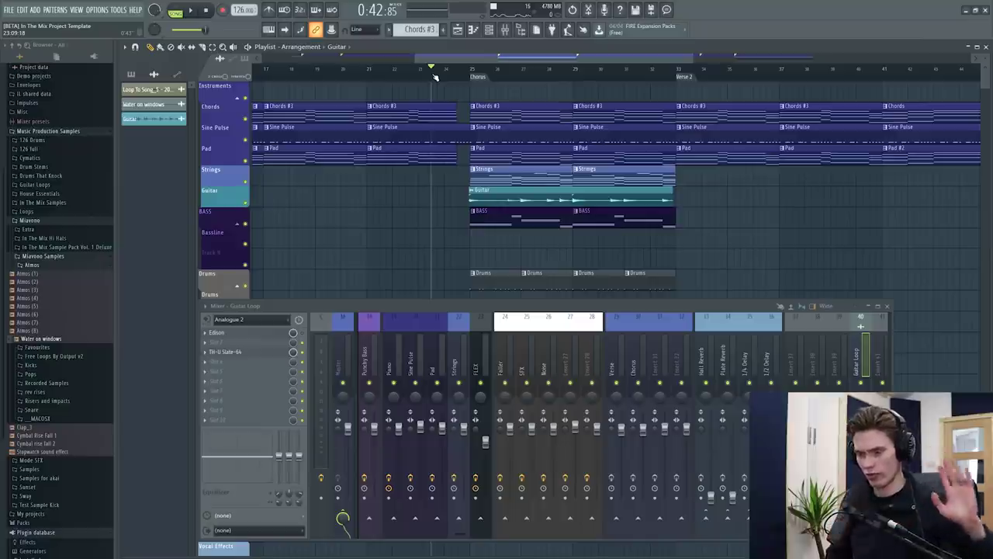
- Play from just before the first Chorus to its end to hear the Guitar clip with the other parts
{"action": "key", "text": "space"}
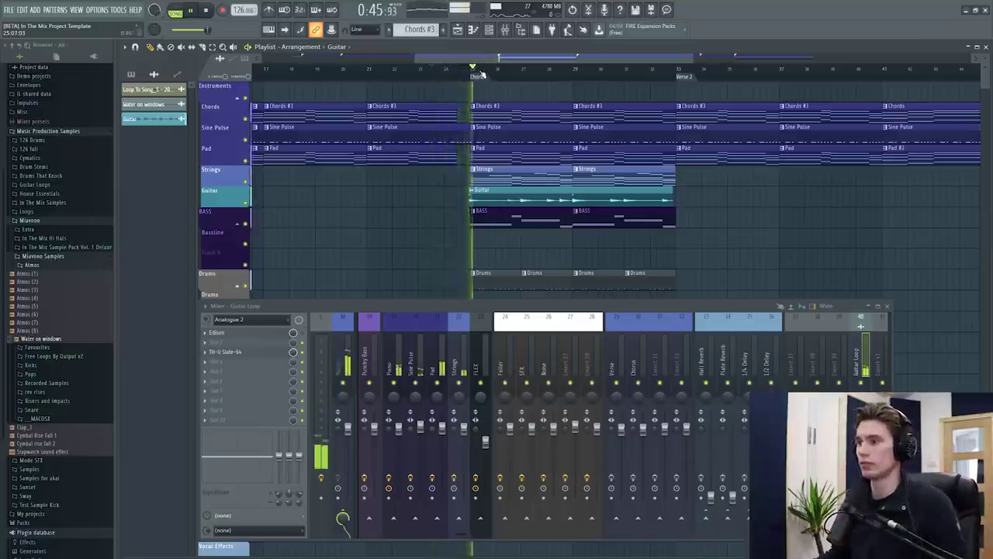
{"action": "scroll", "coordinate": [482, 74], "scroll_direction": "down", "scroll_amount": 3}
{"action": "scroll", "coordinate": [560, 78], "scroll_direction": "up", "scroll_amount": 3}
{"action": "scroll", "coordinate": [529, 165], "scroll_direction": "down", "scroll_amount": 2}
{"action": "scroll", "coordinate": [529, 165], "scroll_direction": "up", "scroll_amount": 1}
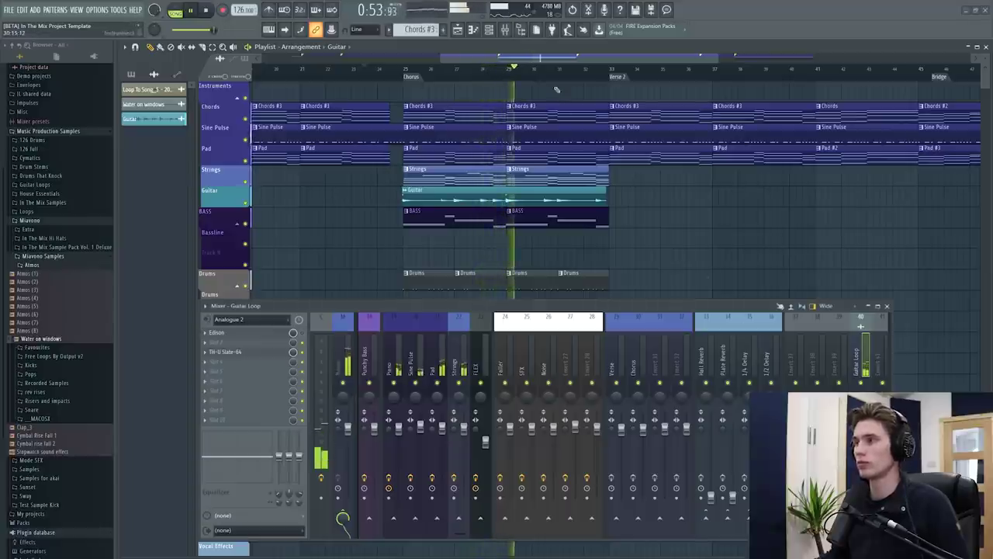
{"action": "scroll", "coordinate": [553, 78], "scroll_direction": "down", "scroll_amount": 2}
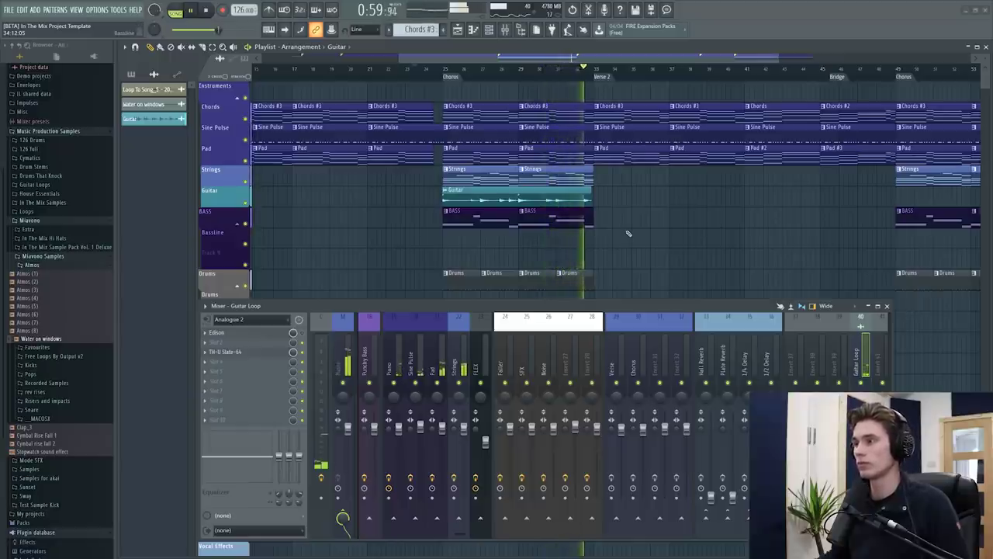
{"action": "key", "text": "space"}
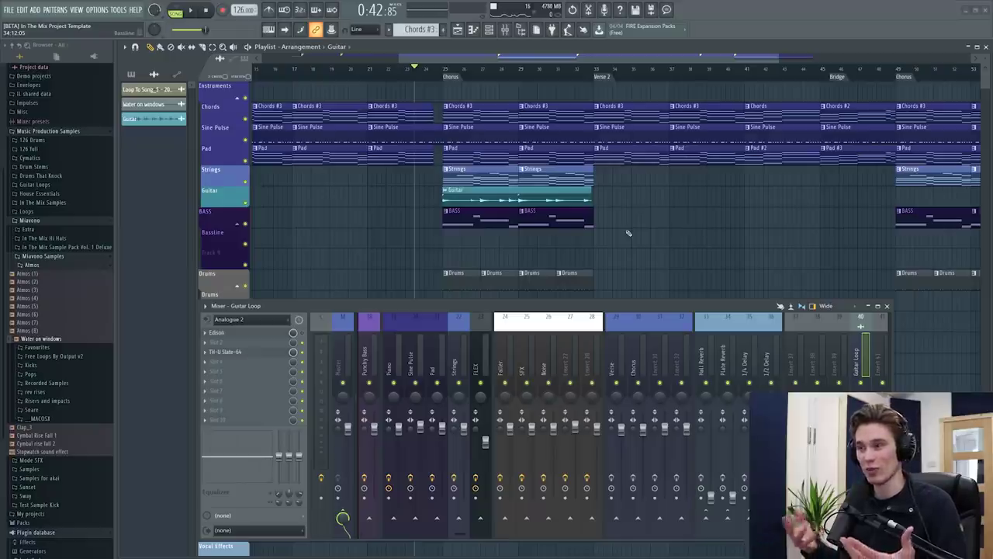
{"action": "scroll", "coordinate": [566, 77], "scroll_direction": "down", "scroll_amount": 3}
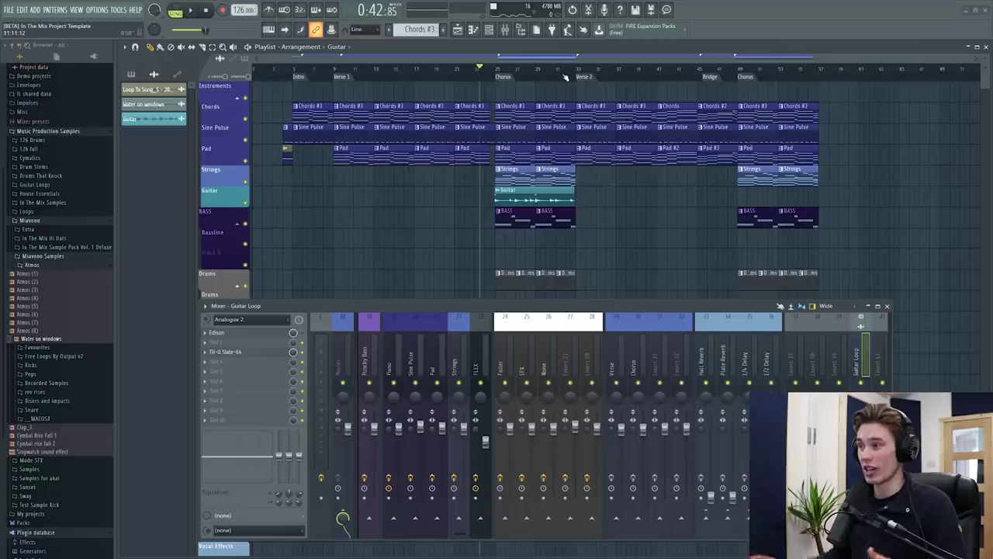